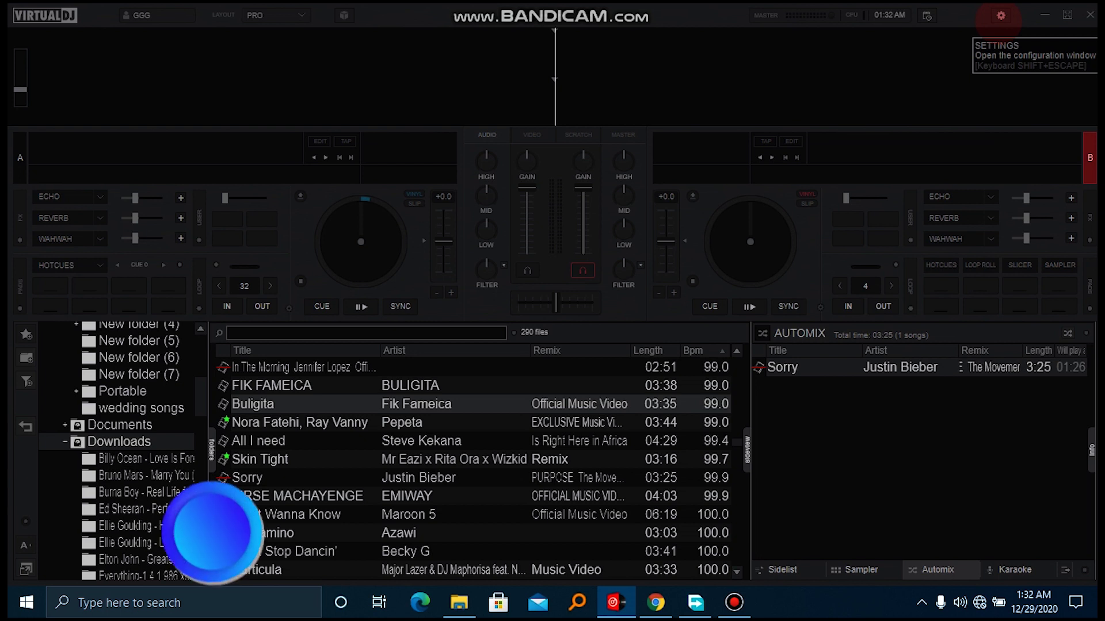
- Switch the Controllers keyboard mapping from Custom Mapping (1) to factory default
{"action": "left_click", "coordinate": [1001, 16]}
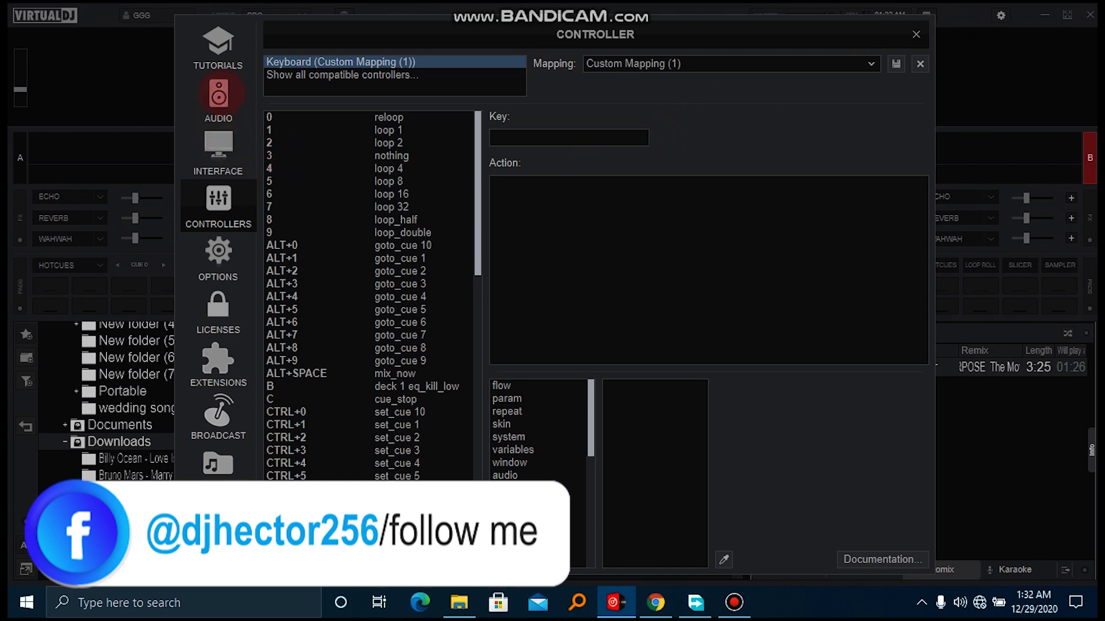
{"action": "left_click", "coordinate": [219, 43]}
{"action": "left_click", "coordinate": [218, 200]}
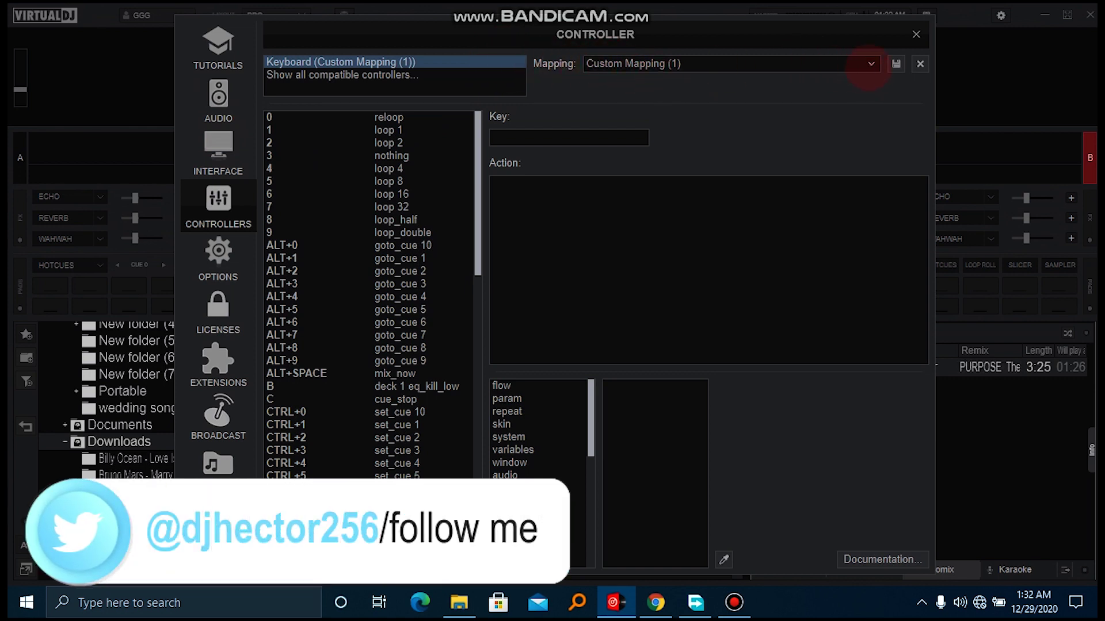
{"action": "left_click", "coordinate": [858, 64]}
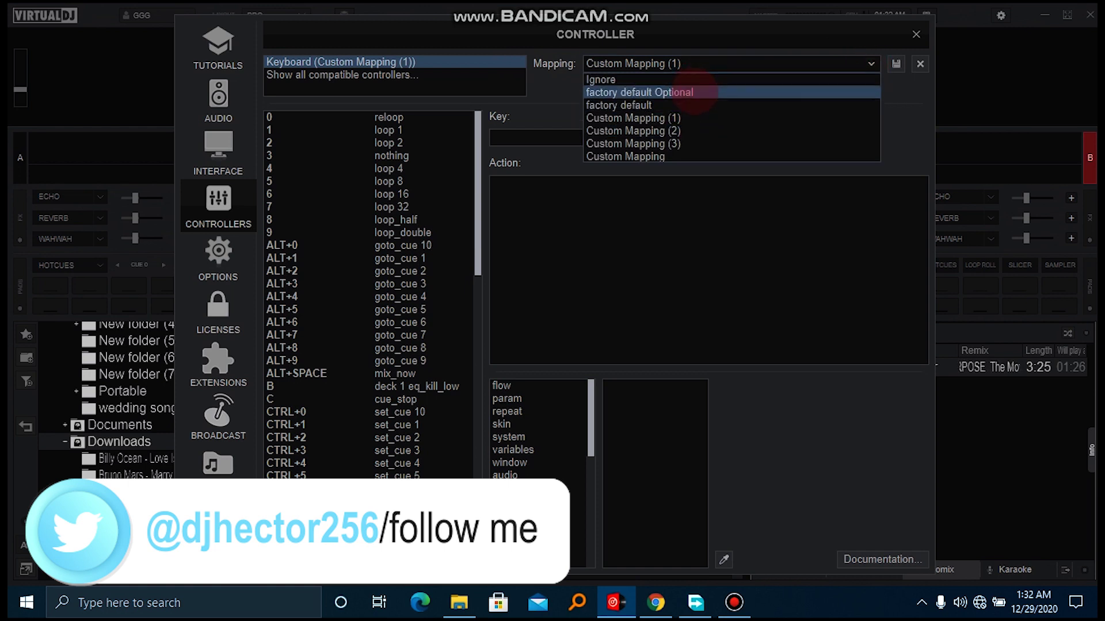
{"action": "left_click", "coordinate": [692, 105]}
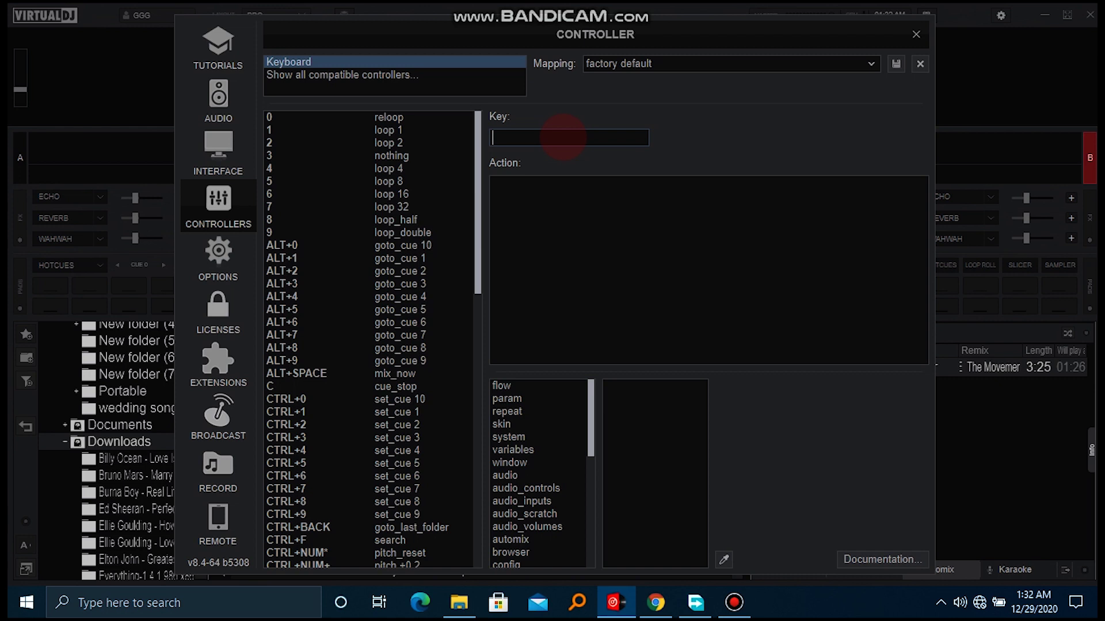
- Map the Q key to the action 'sampler 1 play_stop'
{"action": "type", "text": "p"}
{"action": "type", "text": "q"}
{"action": "type", "text": "sam"}
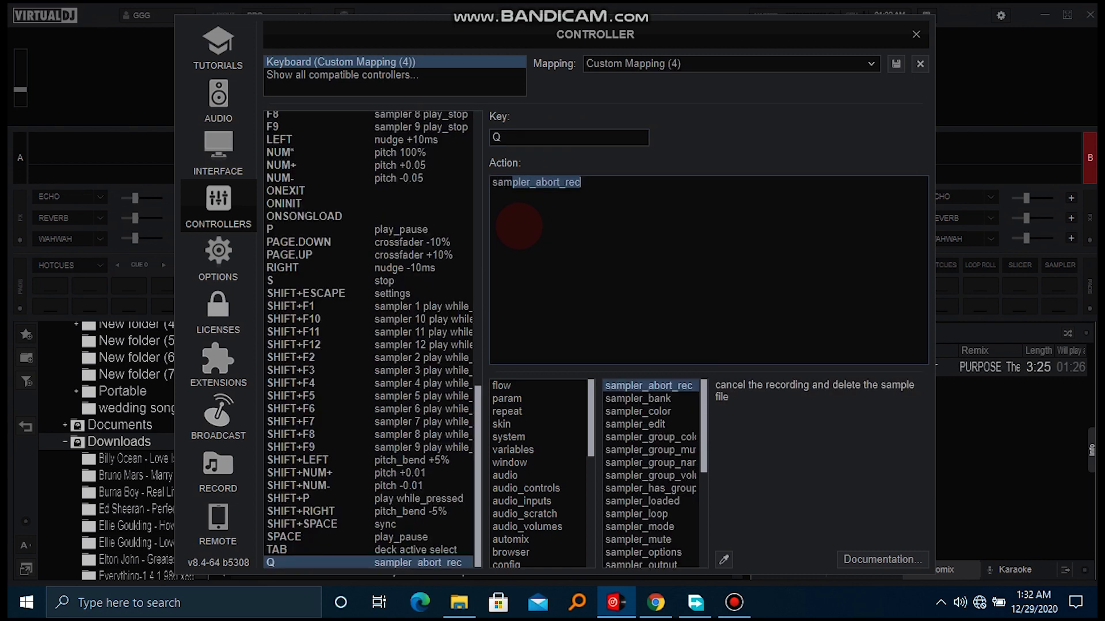
{"action": "type", "text": "pler"}
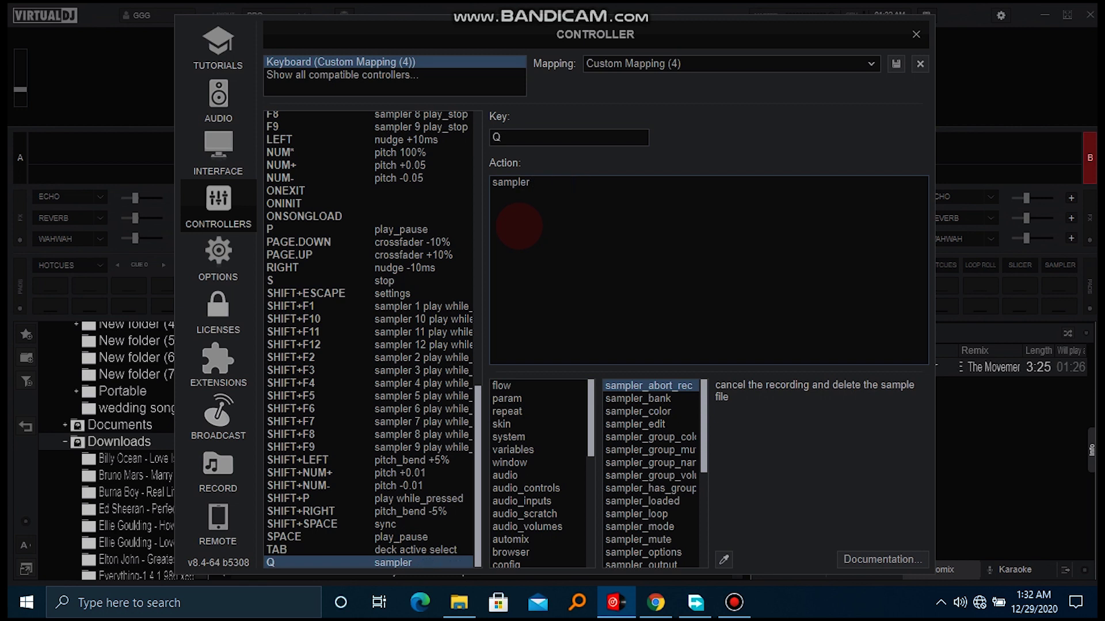
{"action": "type", "text": " 1 pla"}
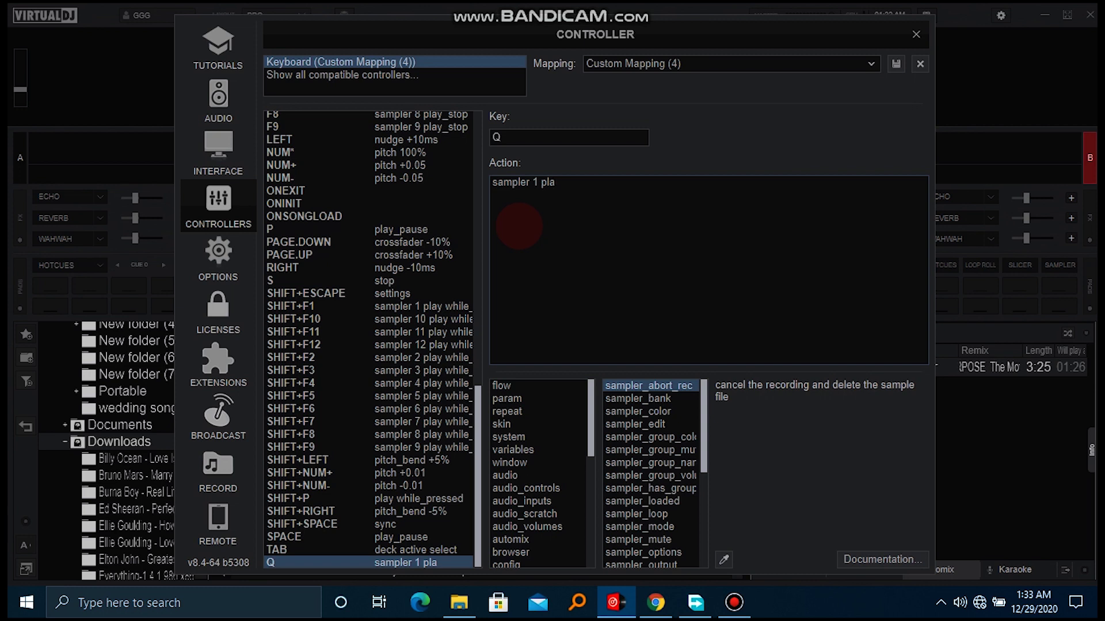
{"action": "type", "text": "y_stop"}
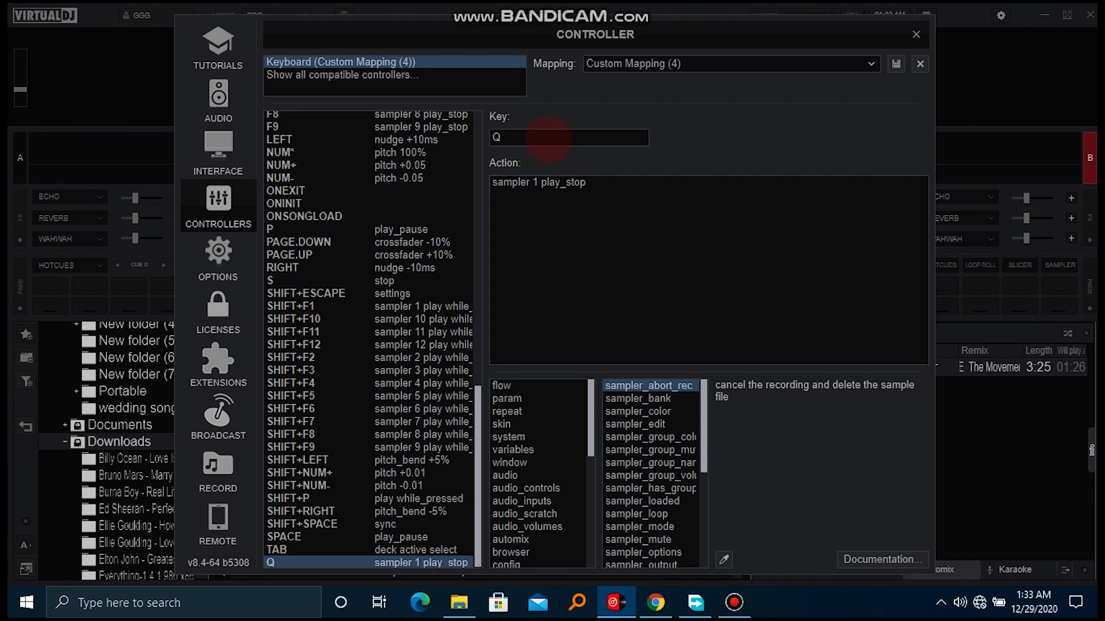
- Map the W key to 'sampler 2 play_stop', removing the autocompleted suggestion after 'sampler'
{"action": "key", "text": "w"}
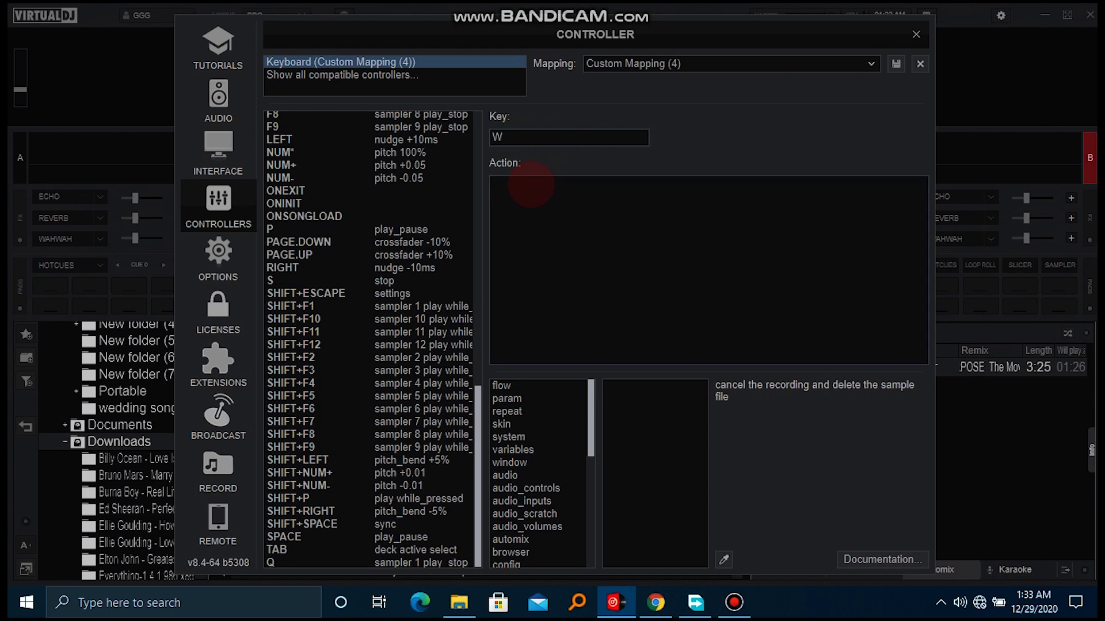
{"action": "type", "text": "sampl"}
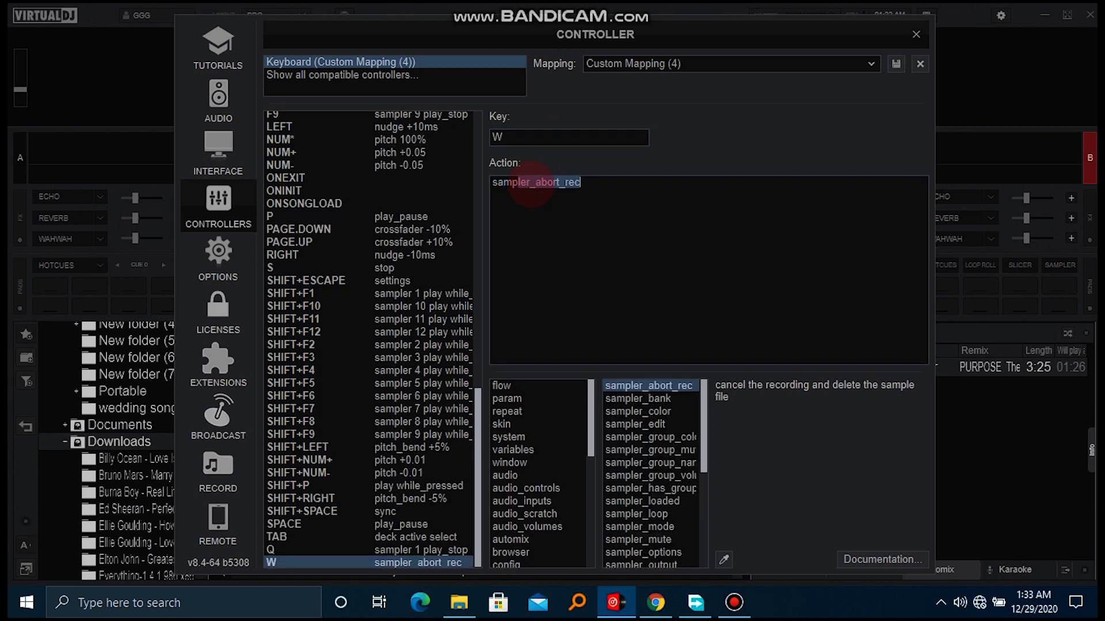
{"action": "type", "text": "er_"}
{"action": "key", "text": "BackSpace"}
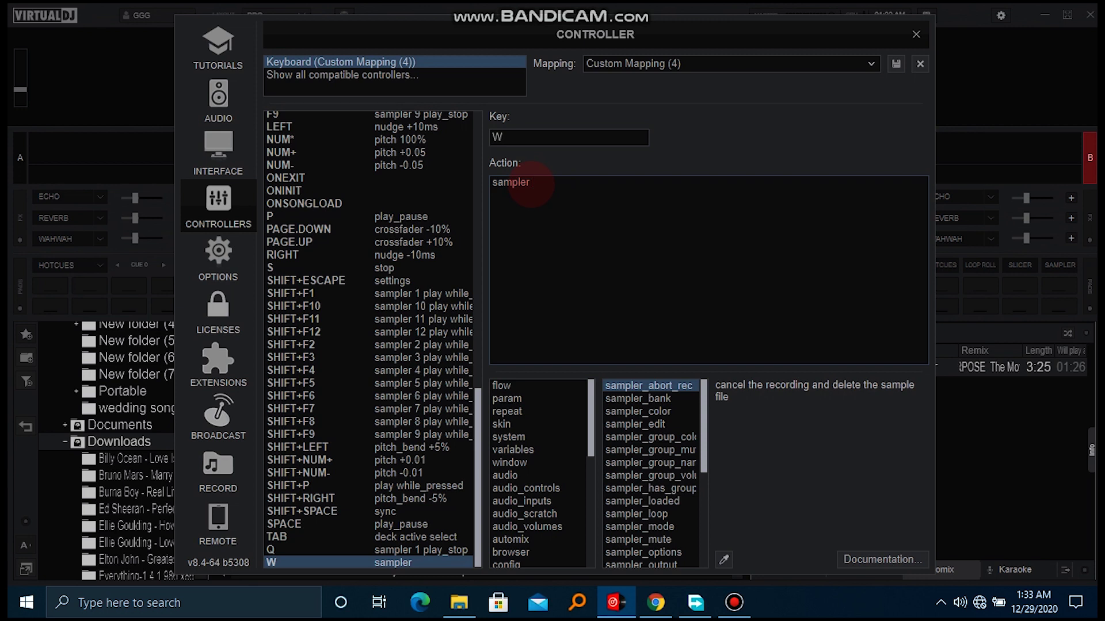
{"action": "type", "text": "2 pl"}
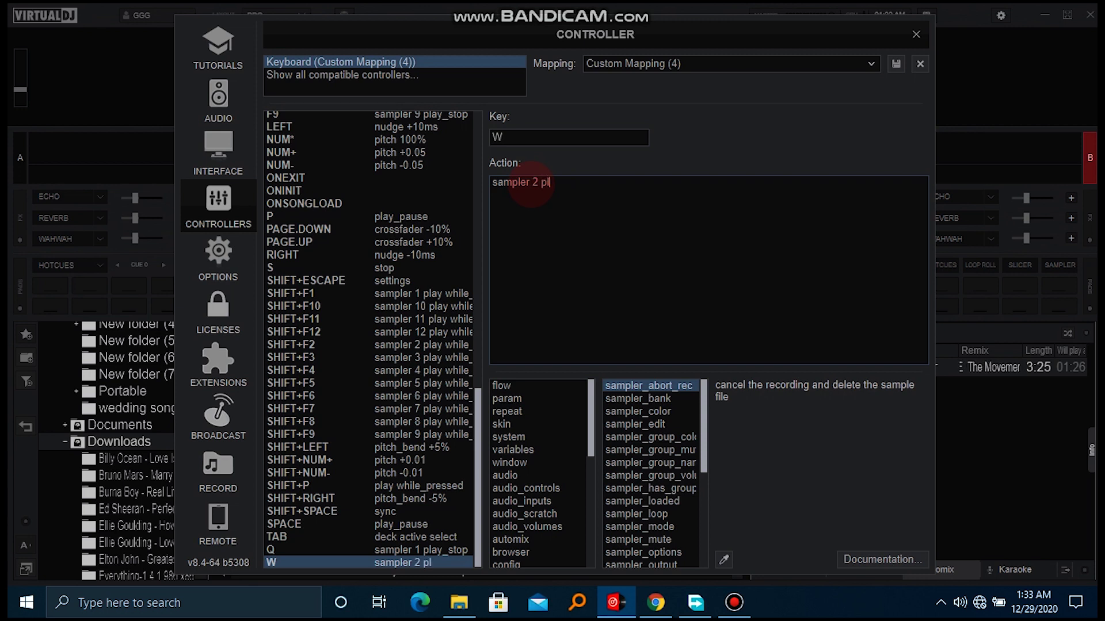
{"action": "type", "text": "ay"}
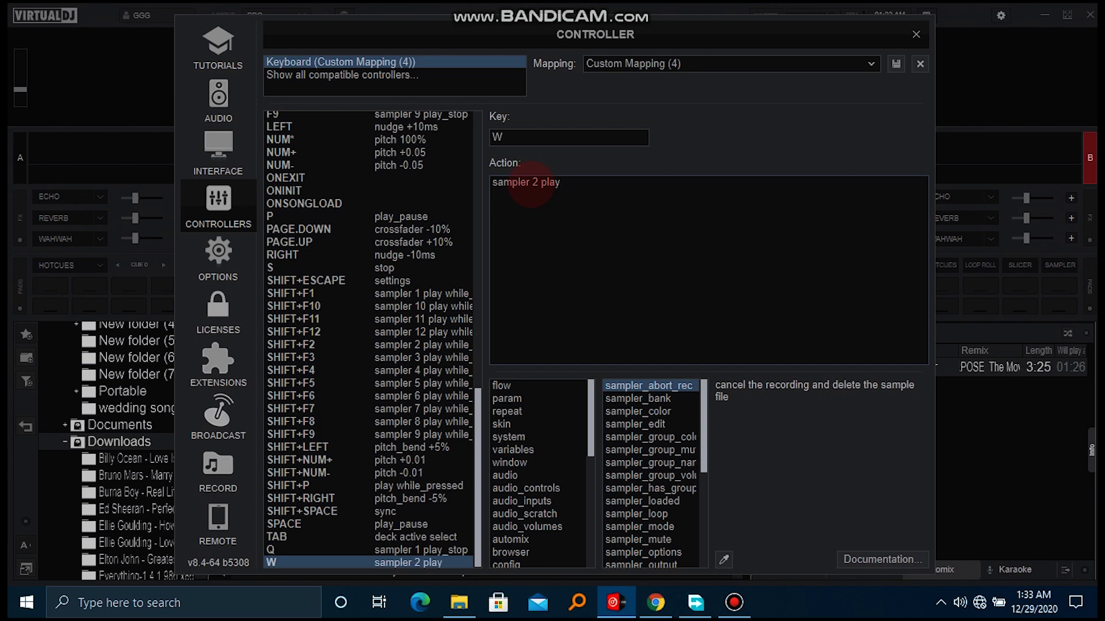
{"action": "type", "text": "_stop"}
- Map the E key to 'sampler 3 play_stop'
{"action": "key", "text": "e"}
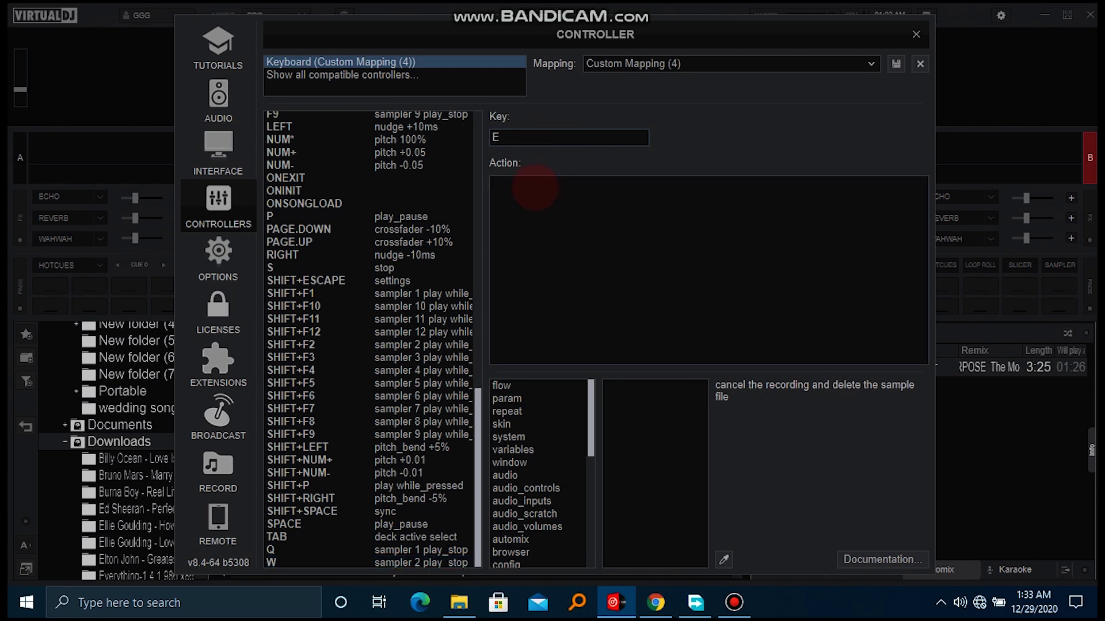
{"action": "type", "text": "sam"}
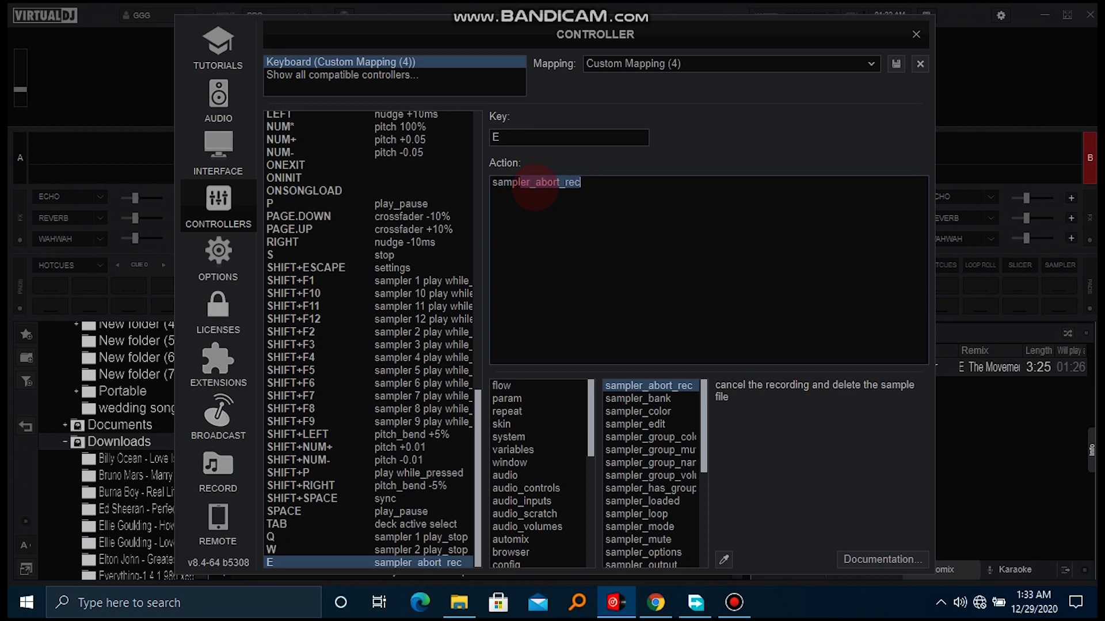
{"action": "type", "text": "pler"}
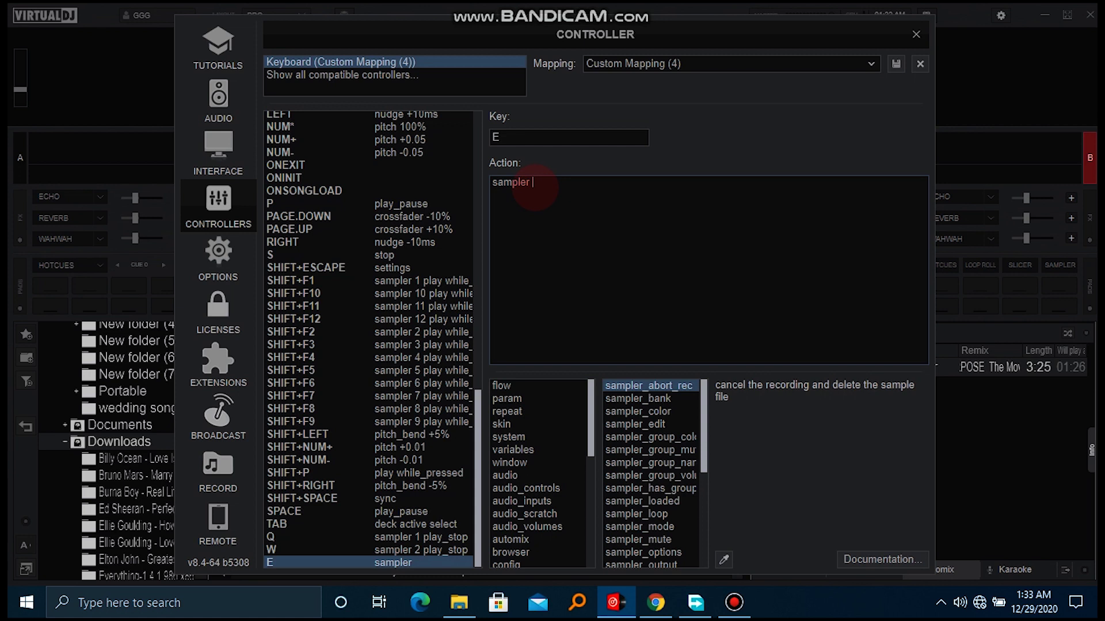
{"action": "type", "text": " 3"}
{"action": "type", "text": "pla"}
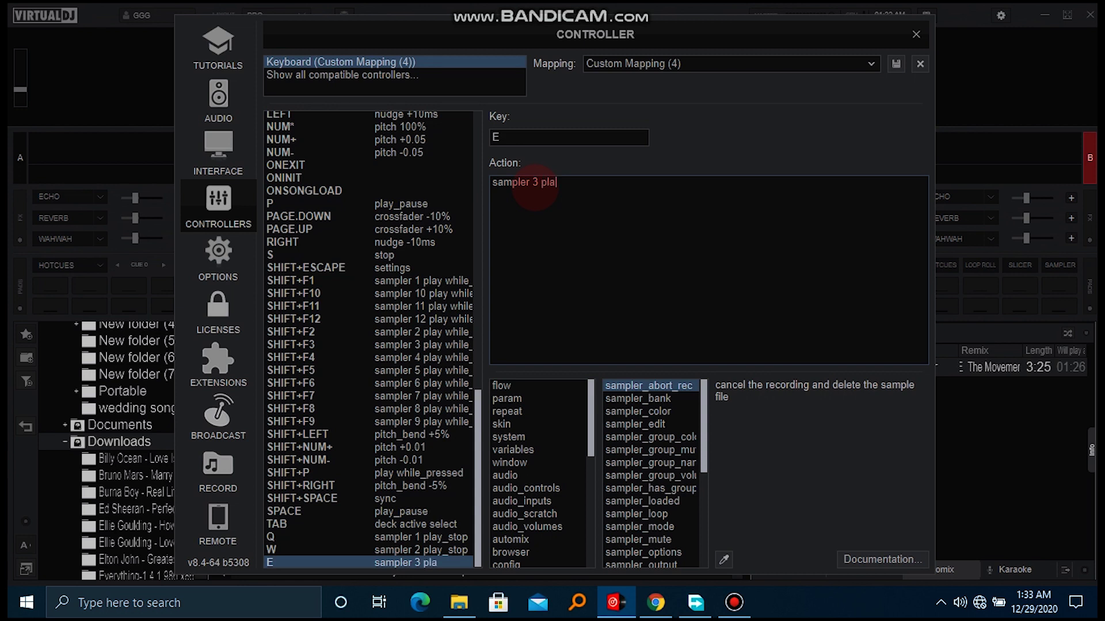
{"action": "type", "text": "y_"}
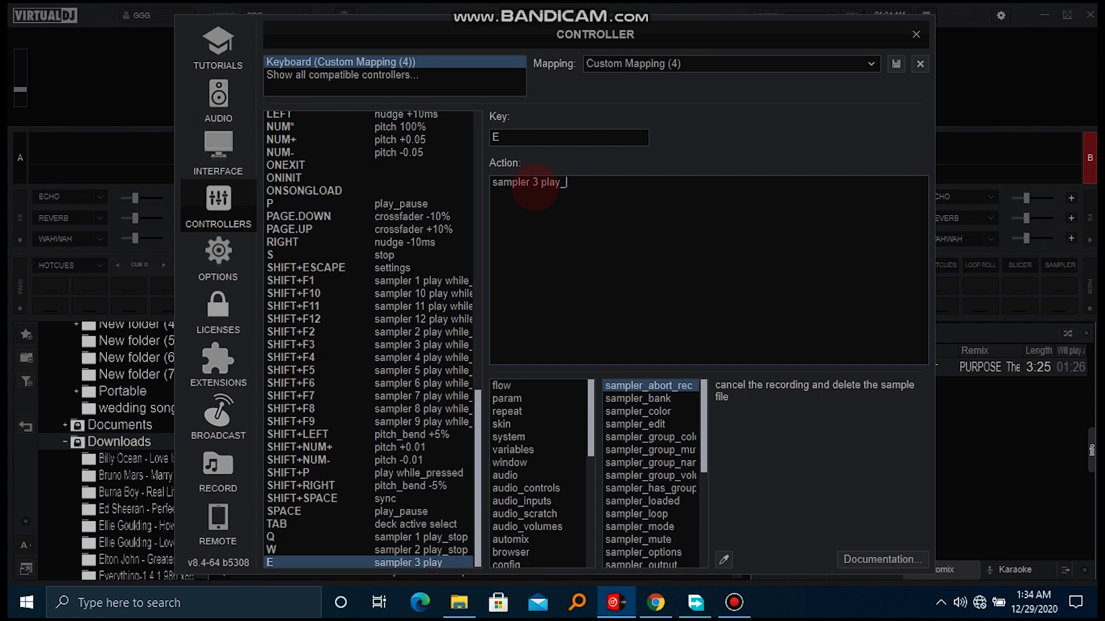
{"action": "type", "text": "st"}
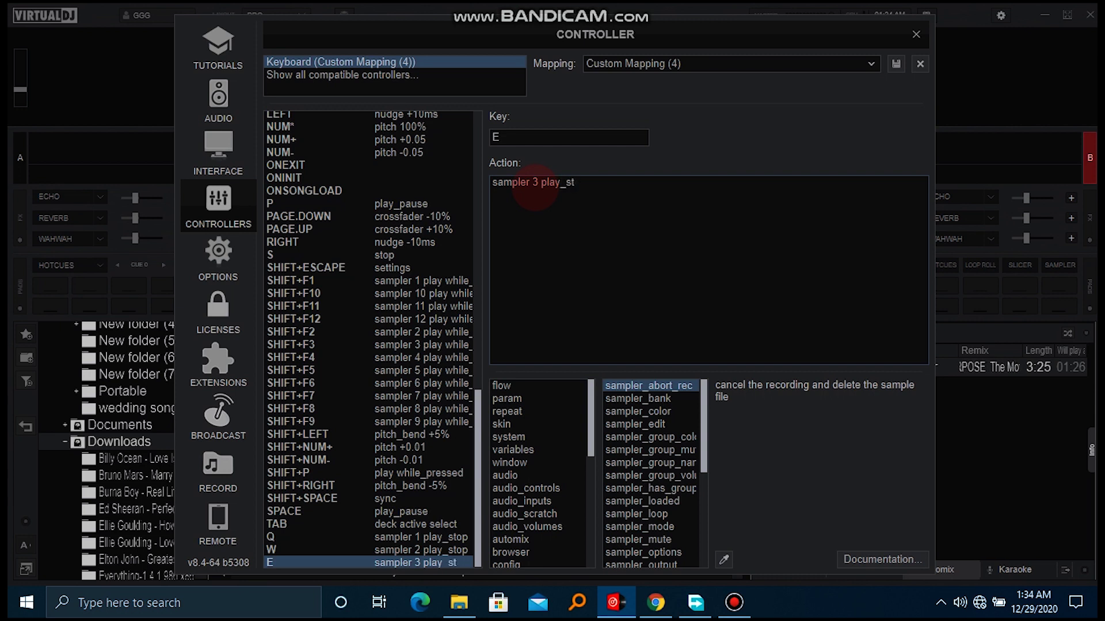
{"action": "type", "text": "op"}
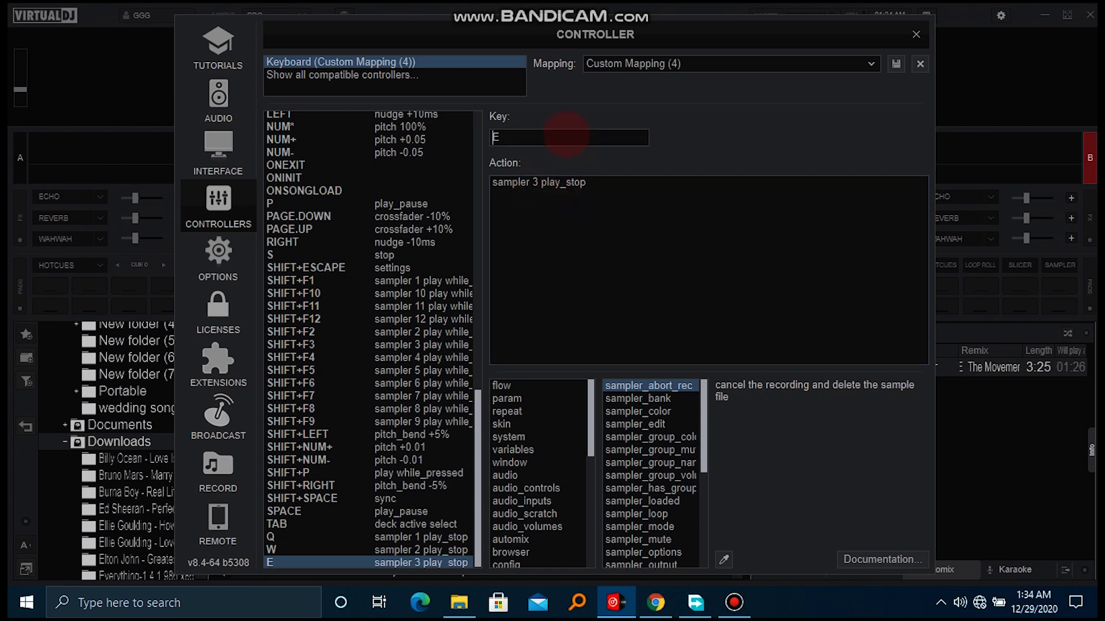
{"action": "type", "text": "r"}
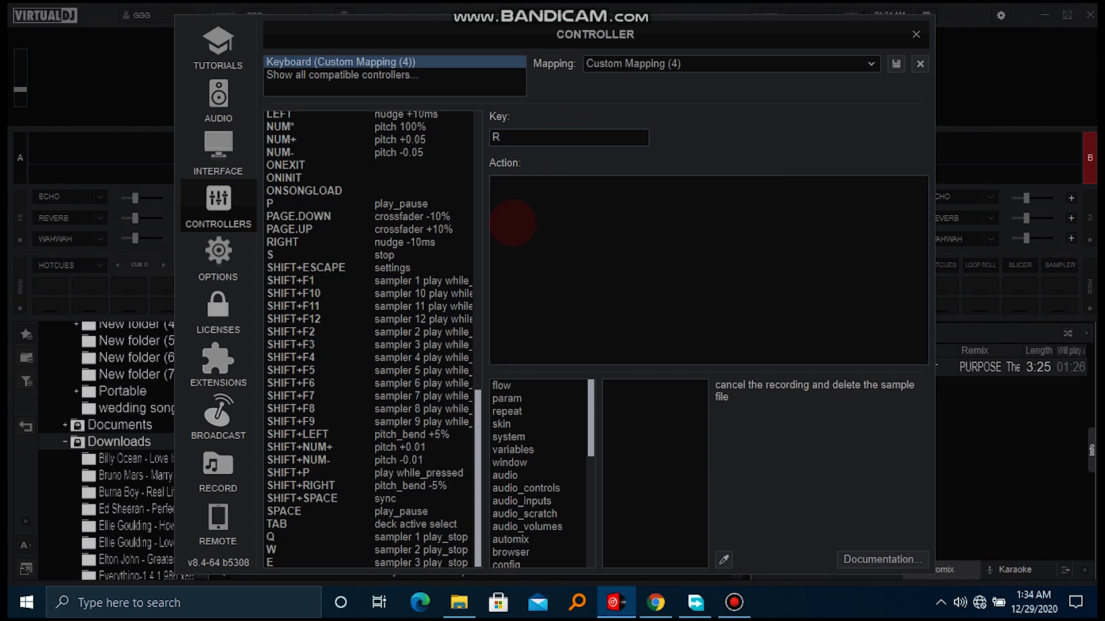
{"action": "type", "text": "samp"}
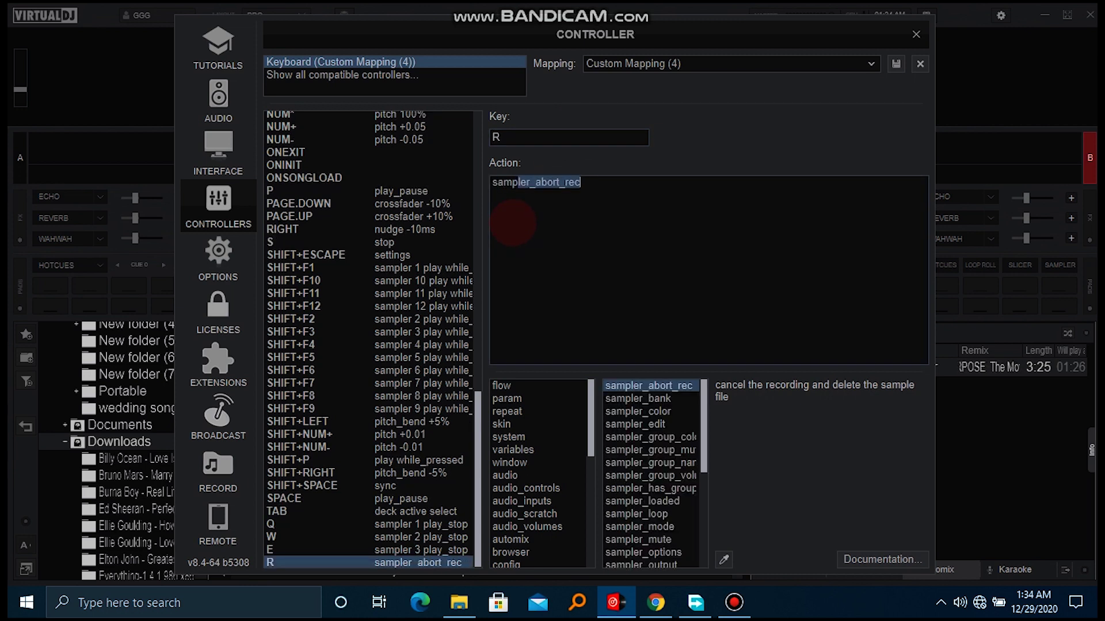
{"action": "type", "text": "ler"}
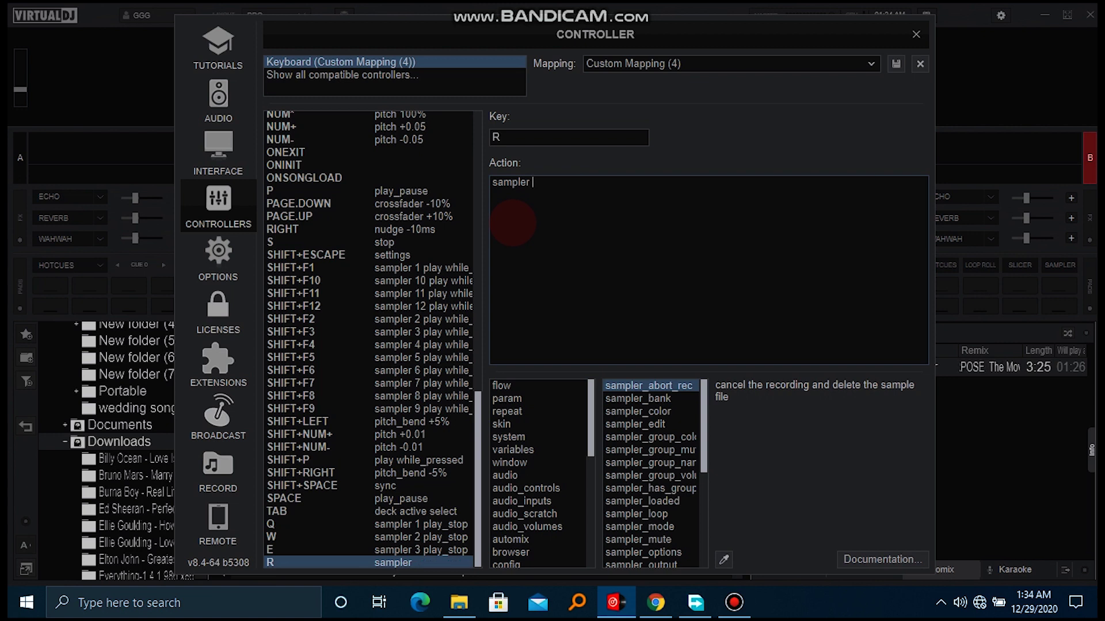
- Complete the R key's action as 'sampler 4 play_stop'
{"action": "type", "text": "4 pla"}
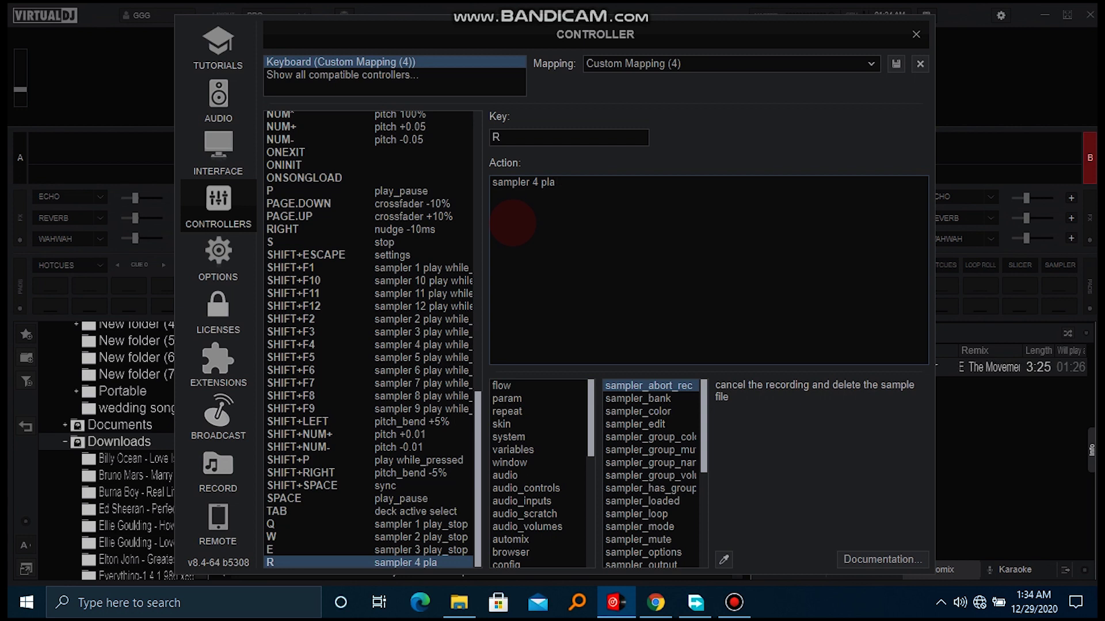
{"action": "type", "text": "y_st"}
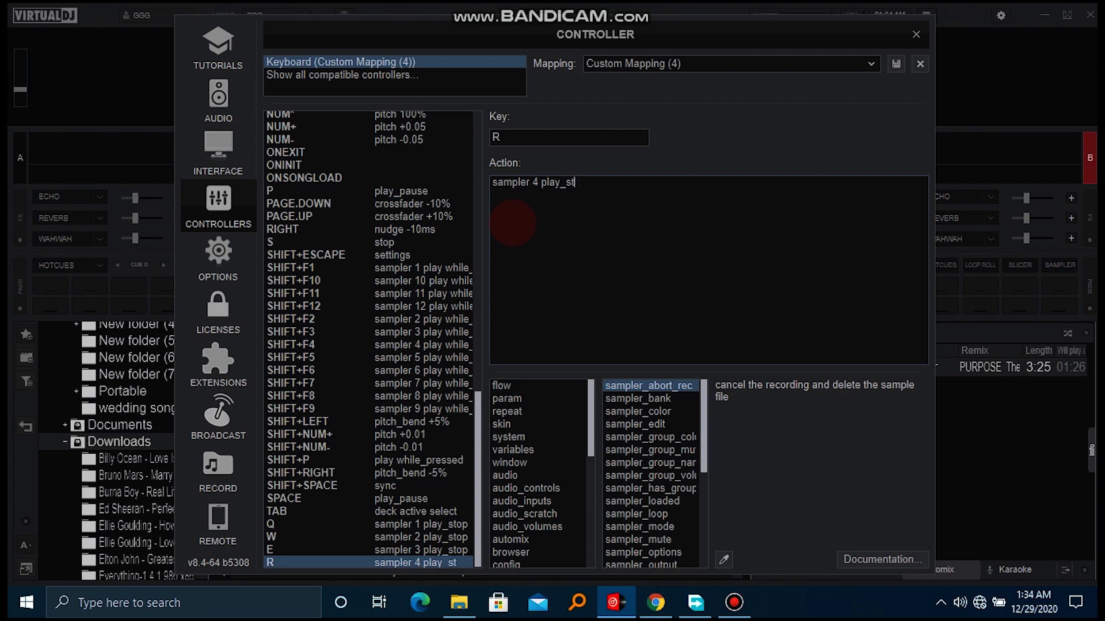
{"action": "type", "text": "op"}
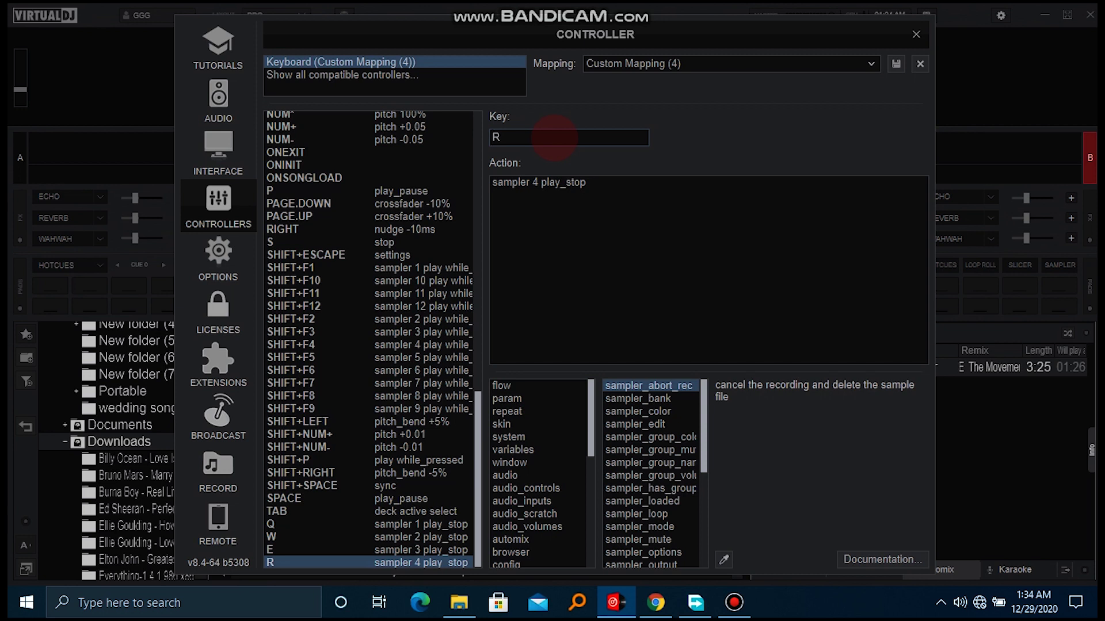
{"action": "left_click", "coordinate": [554, 138]}
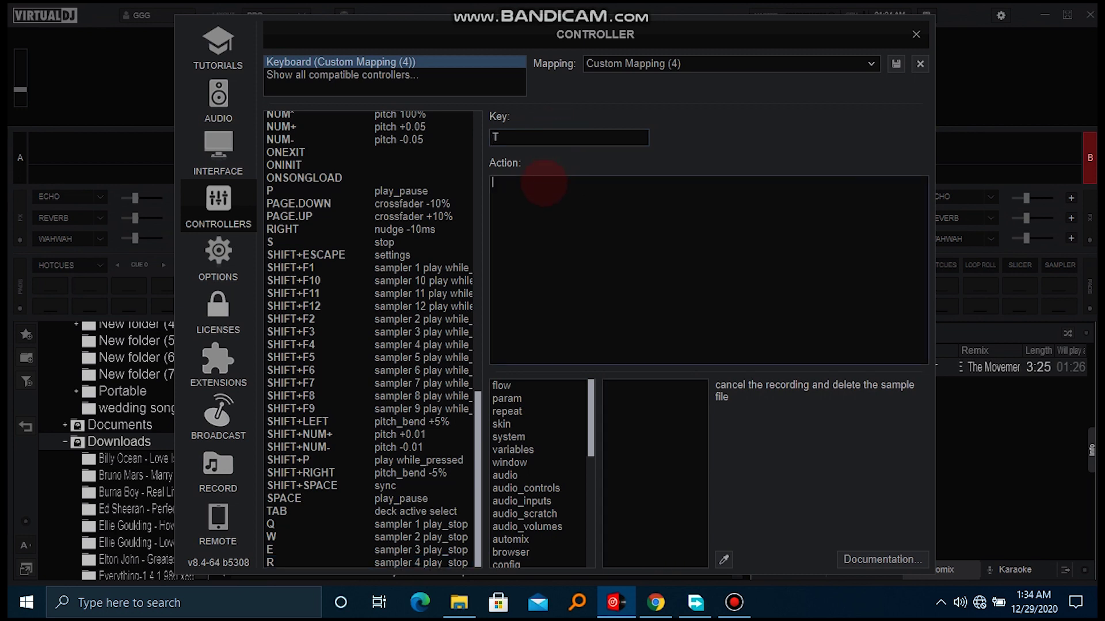
- Give the T key the action 'sampler 5 play_stop'
{"action": "type", "text": "sampl"}
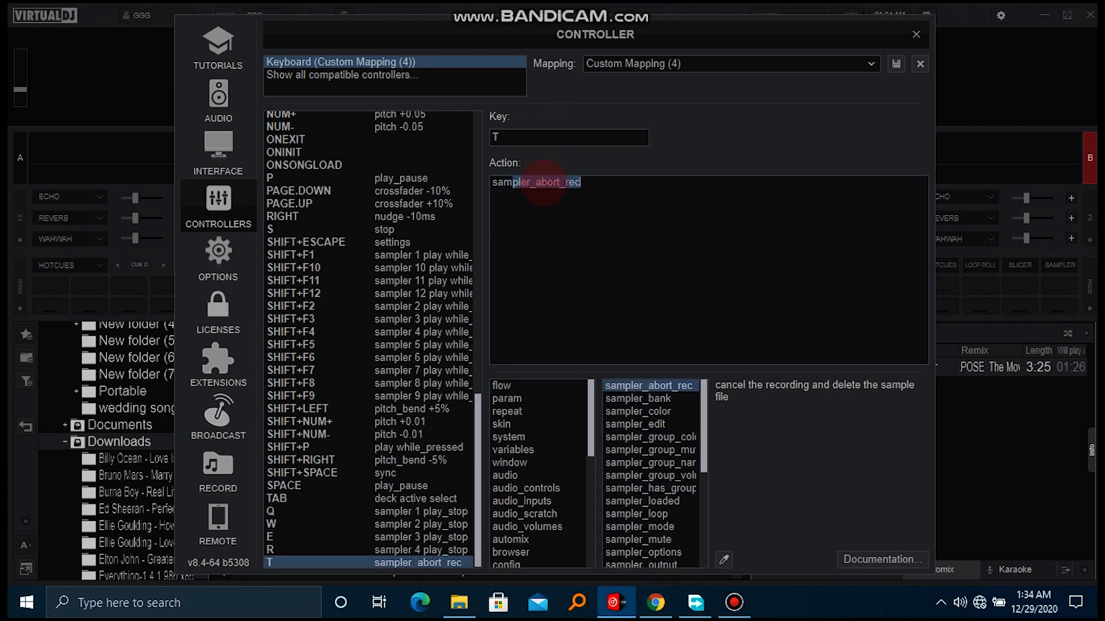
{"action": "type", "text": "er "}
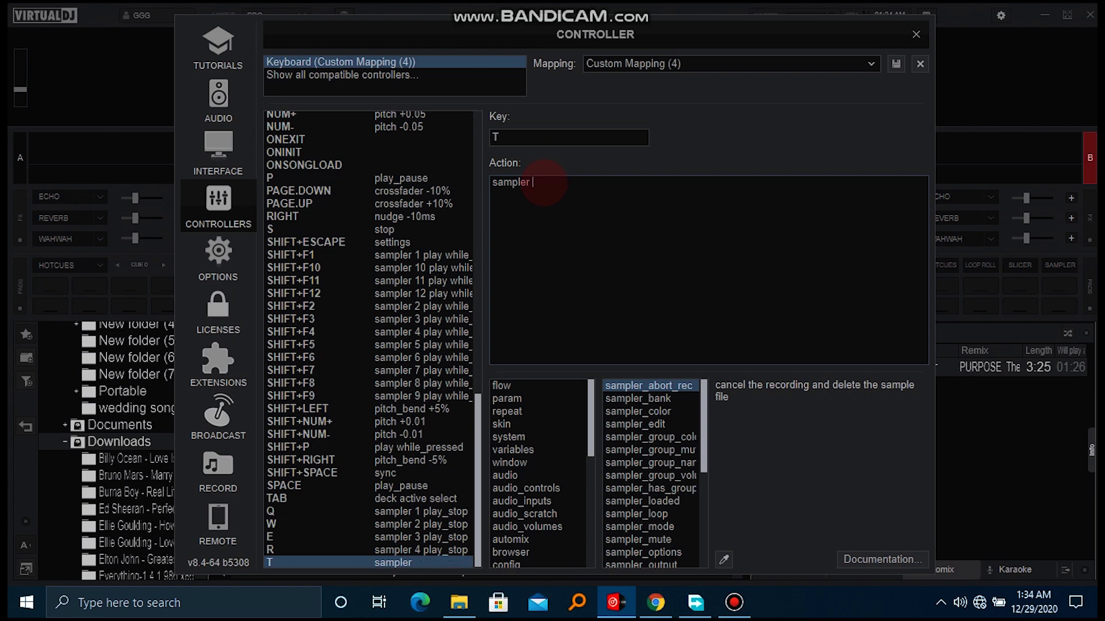
{"action": "type", "text": "5 pla"}
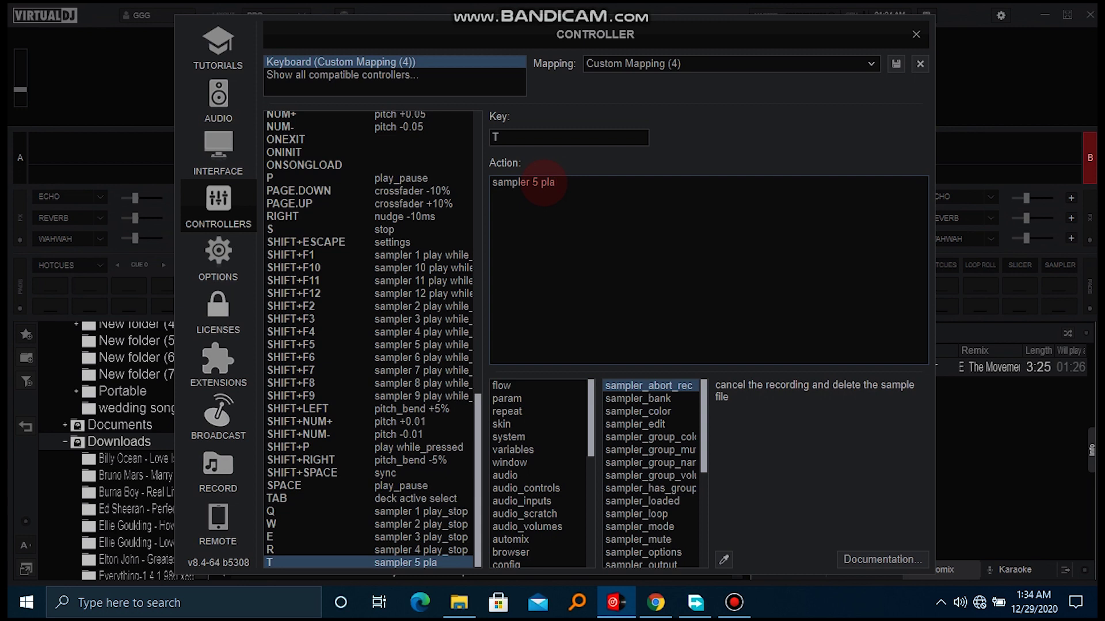
{"action": "type", "text": "y_stop"}
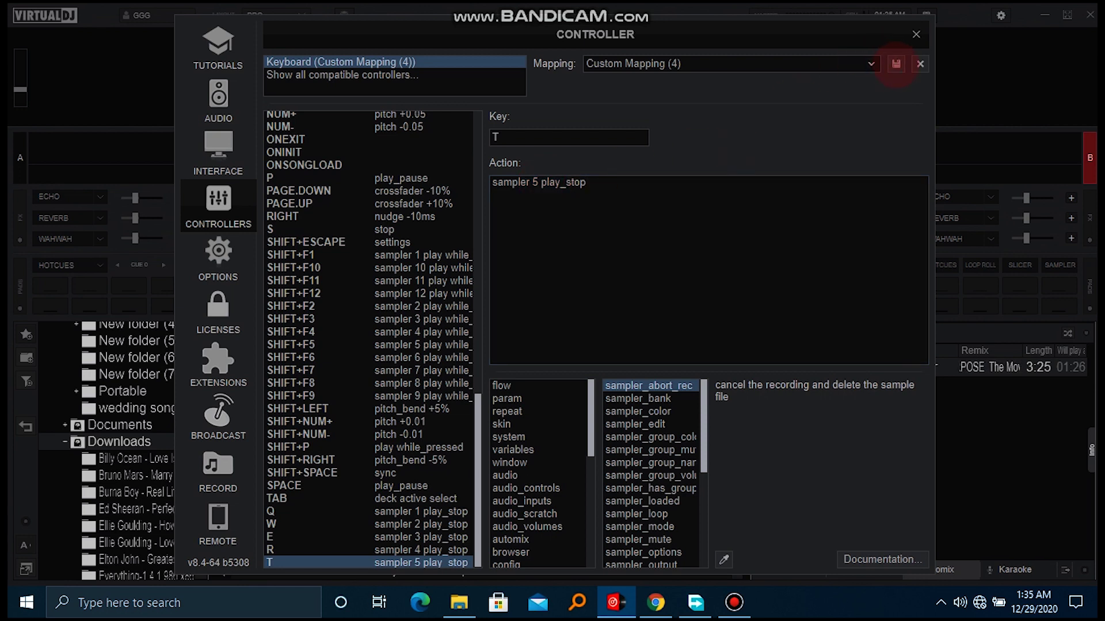
- Close the controller settings, show the sampler pads, and play then stop the first pad
{"action": "left_click", "coordinate": [915, 36]}
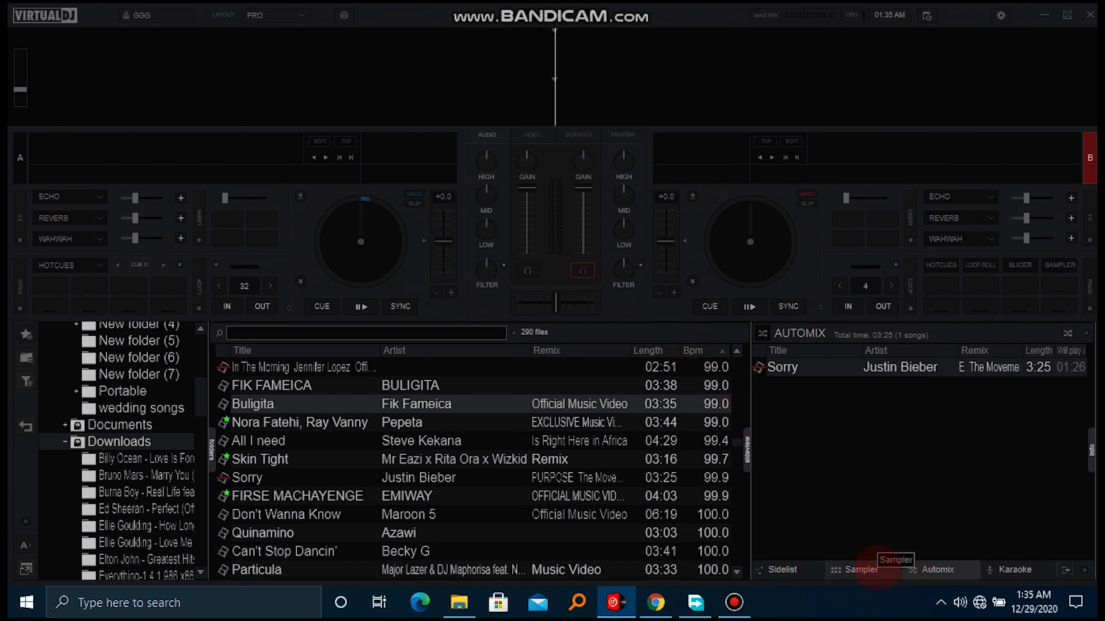
{"action": "left_click", "coordinate": [876, 571]}
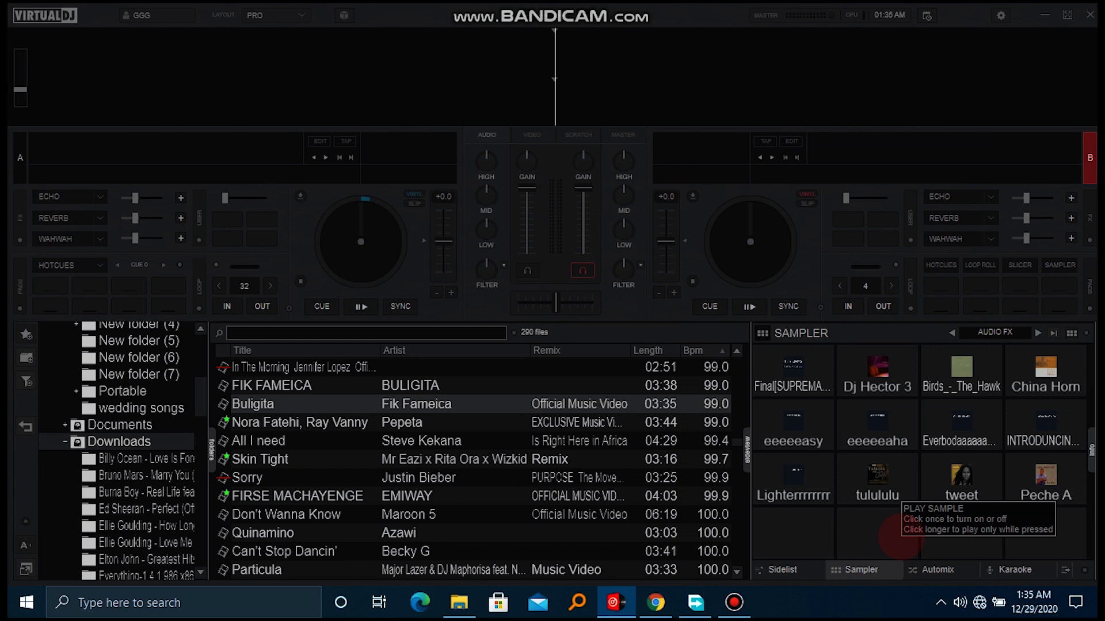
{"action": "left_click", "coordinate": [899, 538]}
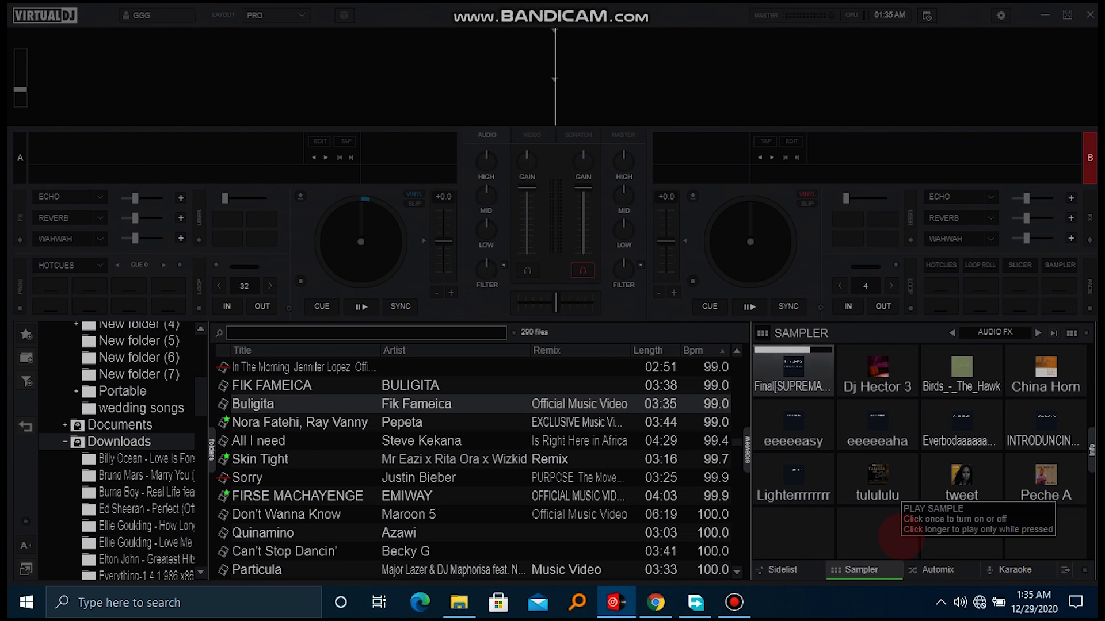
{"action": "left_click", "coordinate": [899, 538]}
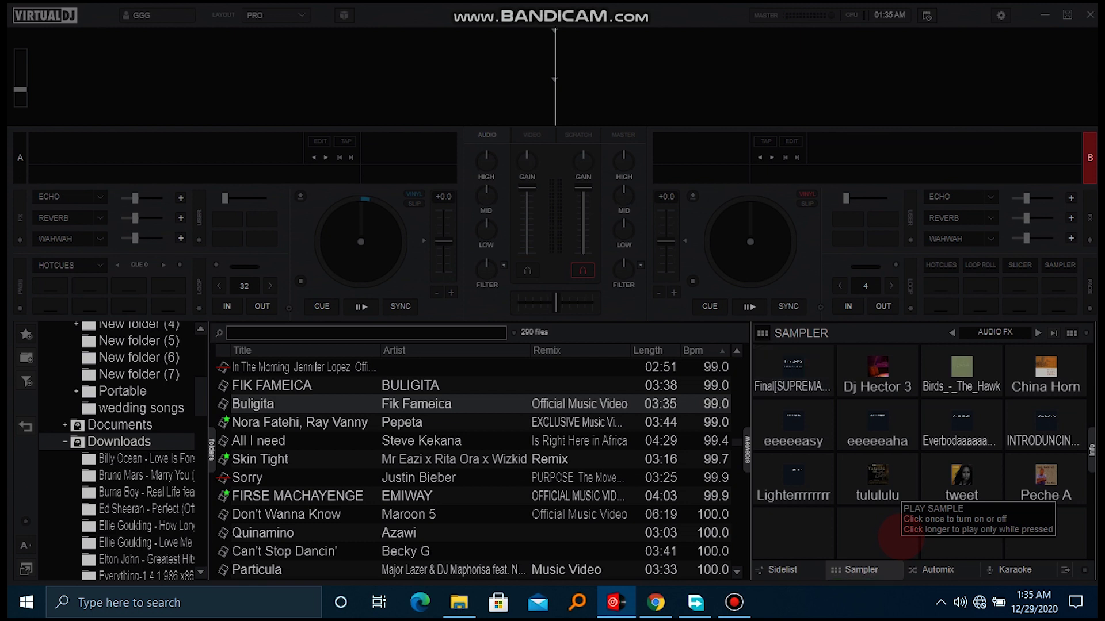
- Play and stop the Birds_-_The_Hawk and Dj Hector 3 samples
{"action": "left_click", "coordinate": [900, 538]}
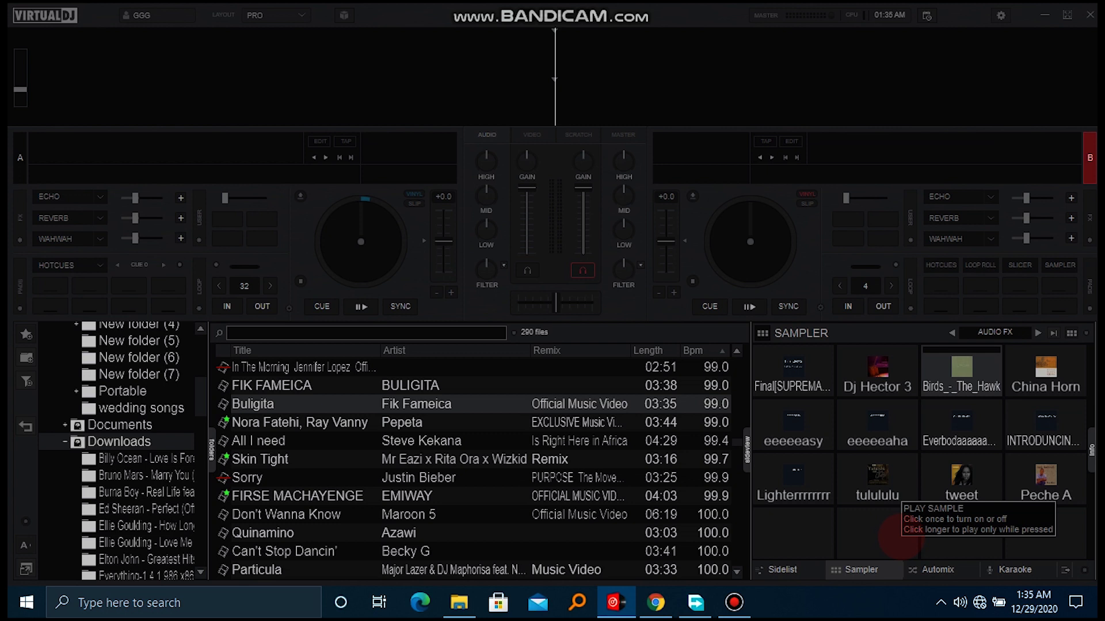
{"action": "left_click", "coordinate": [899, 538]}
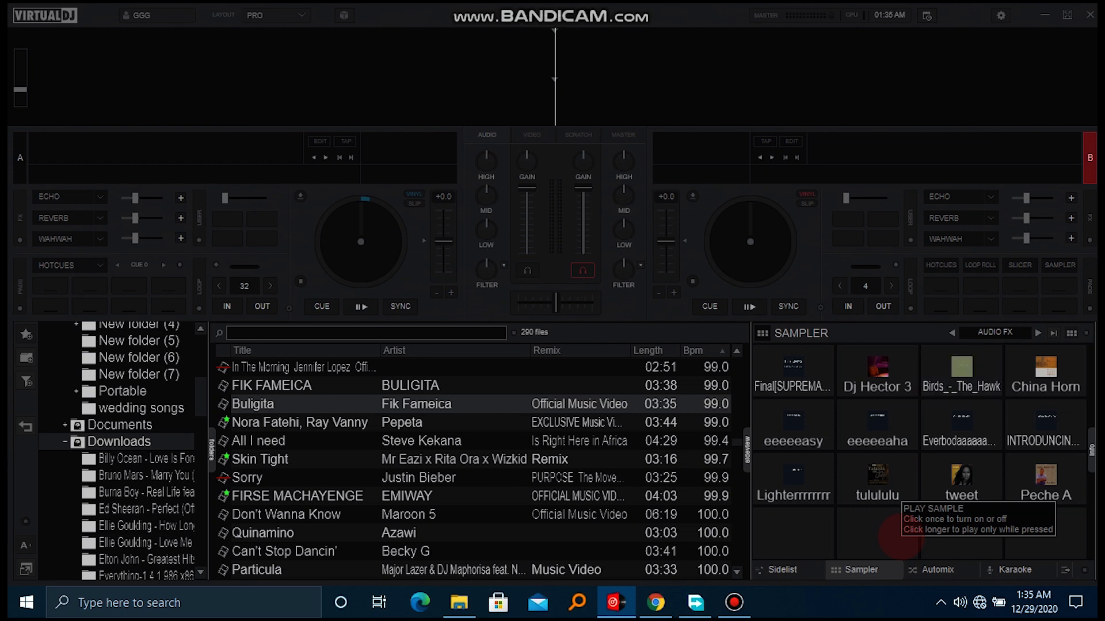
{"action": "left_click", "coordinate": [899, 538]}
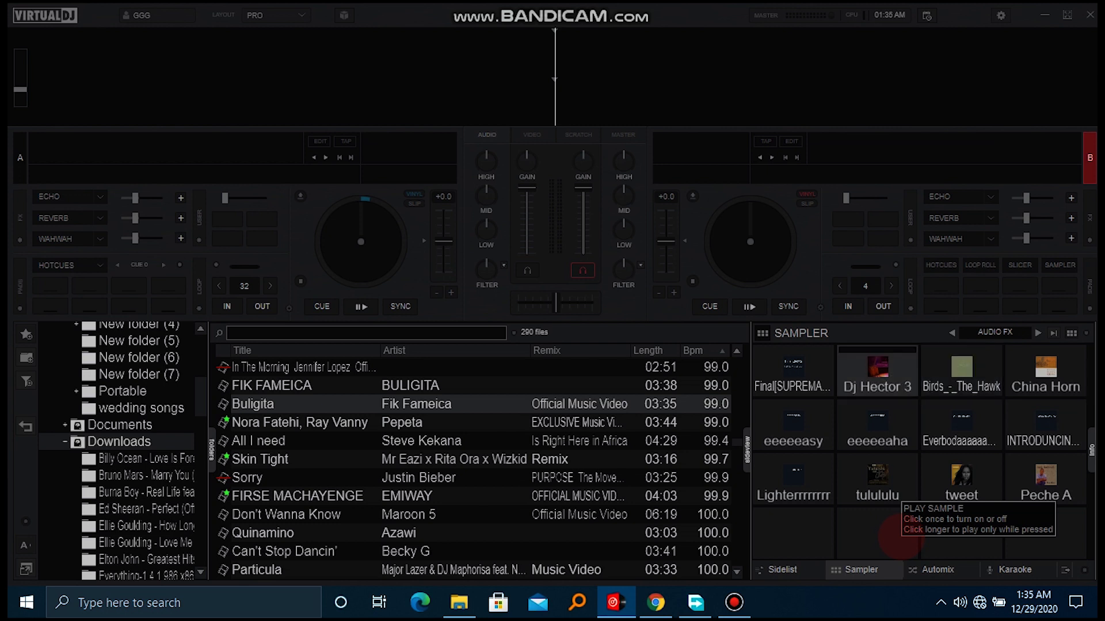
{"action": "left_click", "coordinate": [899, 538]}
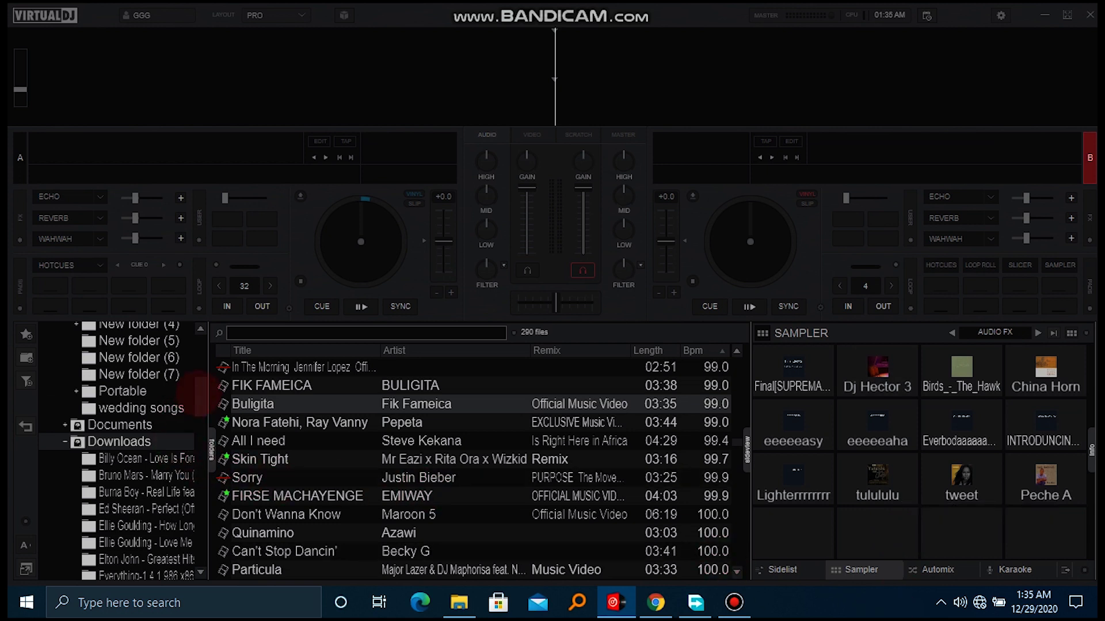
- Browse to the DJ HECTOR > effcets folder in the file browser
{"action": "left_click_drag", "start_coordinate": [198, 396], "coordinate": [194, 468]}
{"action": "left_click", "coordinate": [138, 406]}
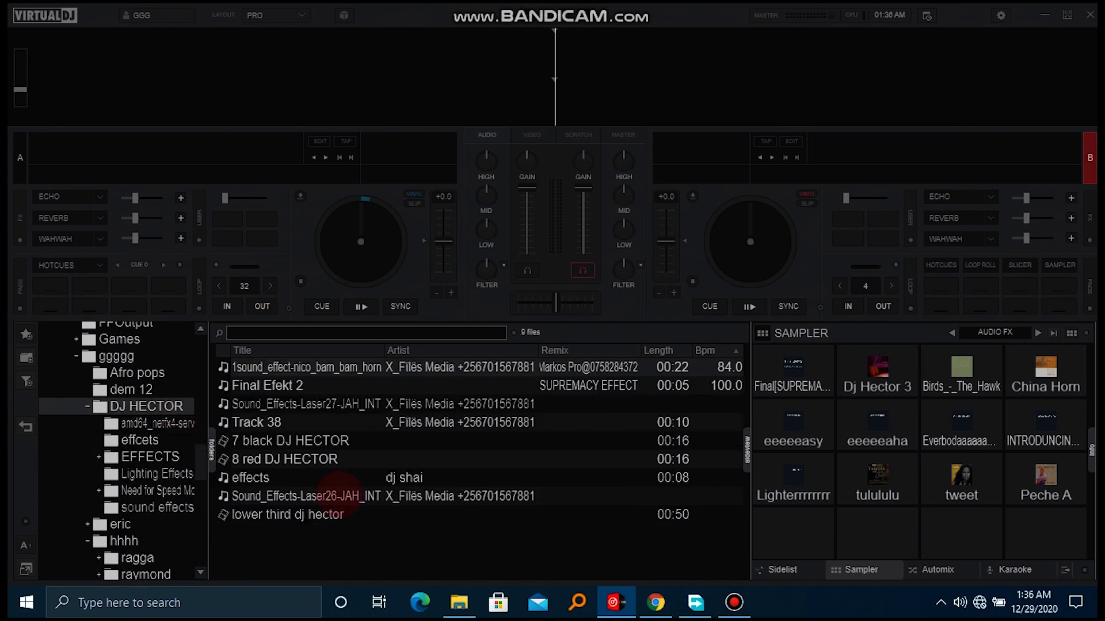
{"action": "left_click", "coordinate": [166, 441]}
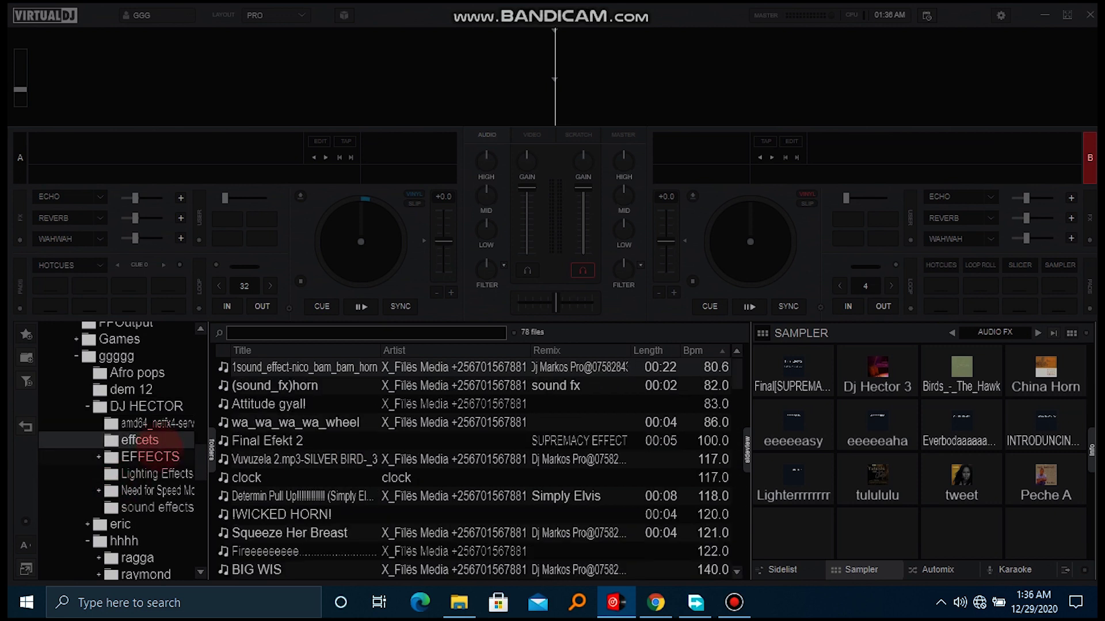
- Load Final Efekt 2, Determin Pull Up, Squeeze Her Breast, WICKED HORN and the Fire effect onto sampler pads
{"action": "left_click_drag", "start_coordinate": [345, 442], "coordinate": [793, 441]}
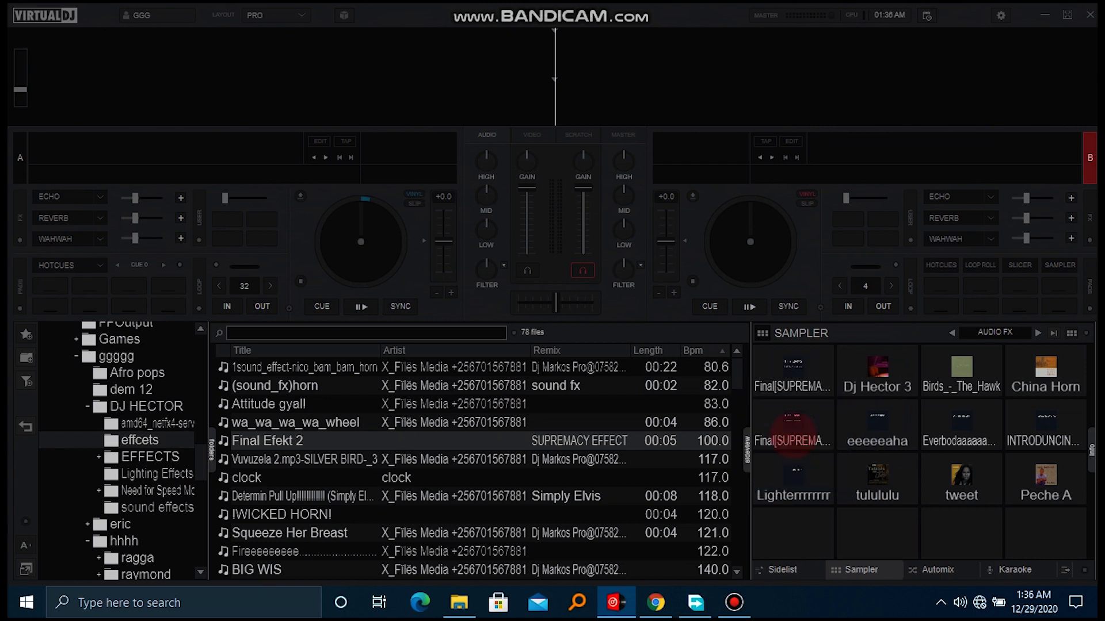
{"action": "left_click_drag", "start_coordinate": [581, 496], "coordinate": [891, 357]}
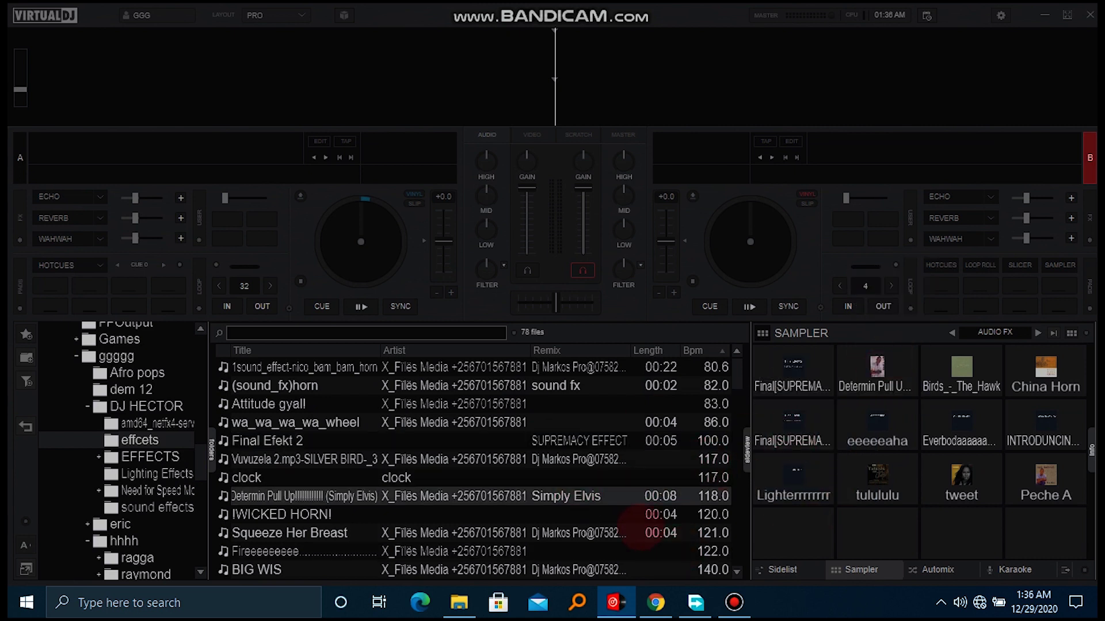
{"action": "left_click_drag", "start_coordinate": [641, 524], "coordinate": [961, 368]}
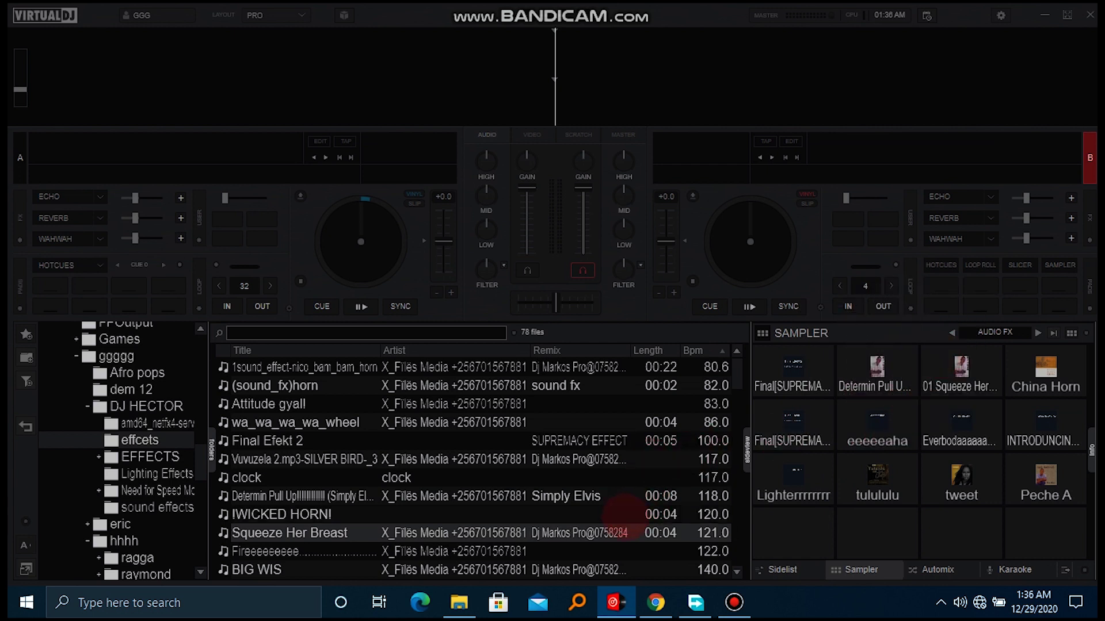
{"action": "left_click_drag", "start_coordinate": [624, 515], "coordinate": [793, 429]}
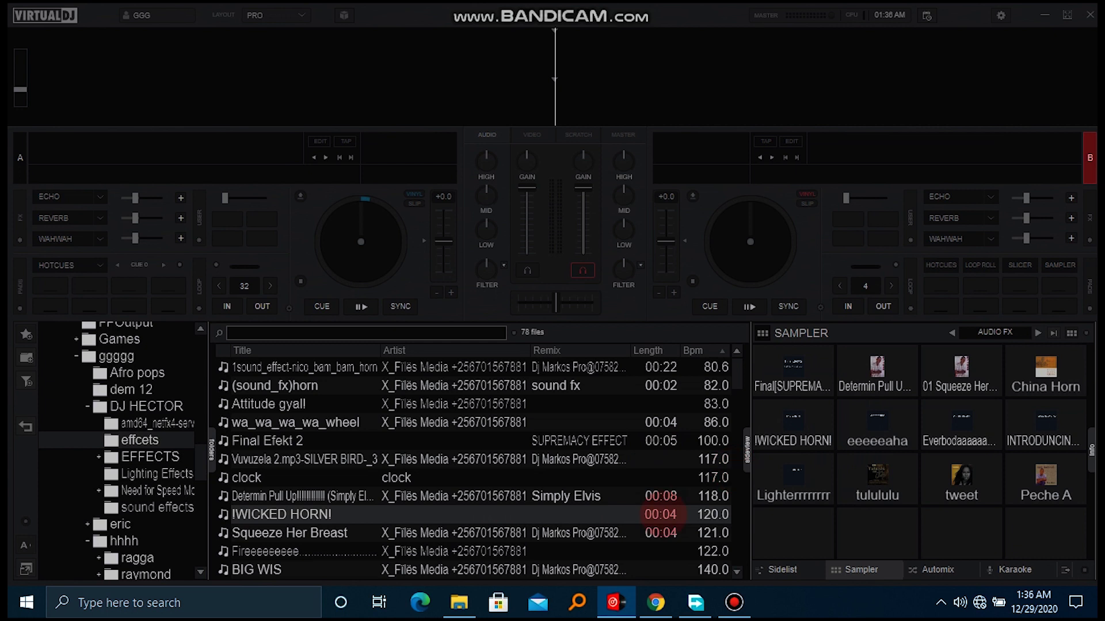
{"action": "left_click_drag", "start_coordinate": [593, 554], "coordinate": [1046, 380]}
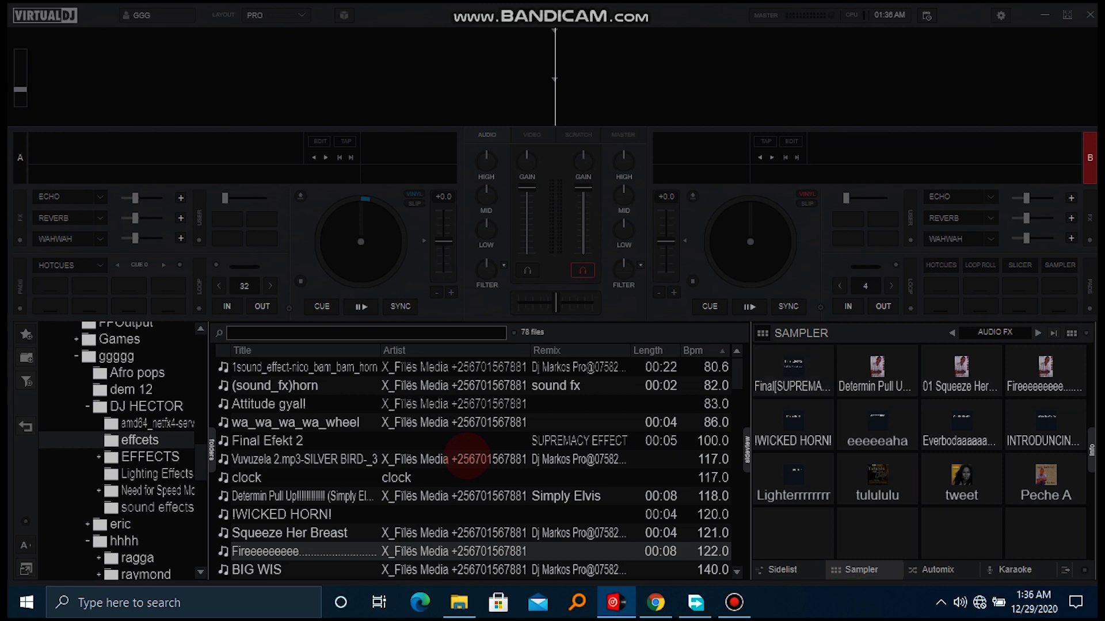
- Trigger sampler pads 2 through 5 from the keyboard, stopping pads 2–4 after each plays
{"action": "key", "text": "2"}
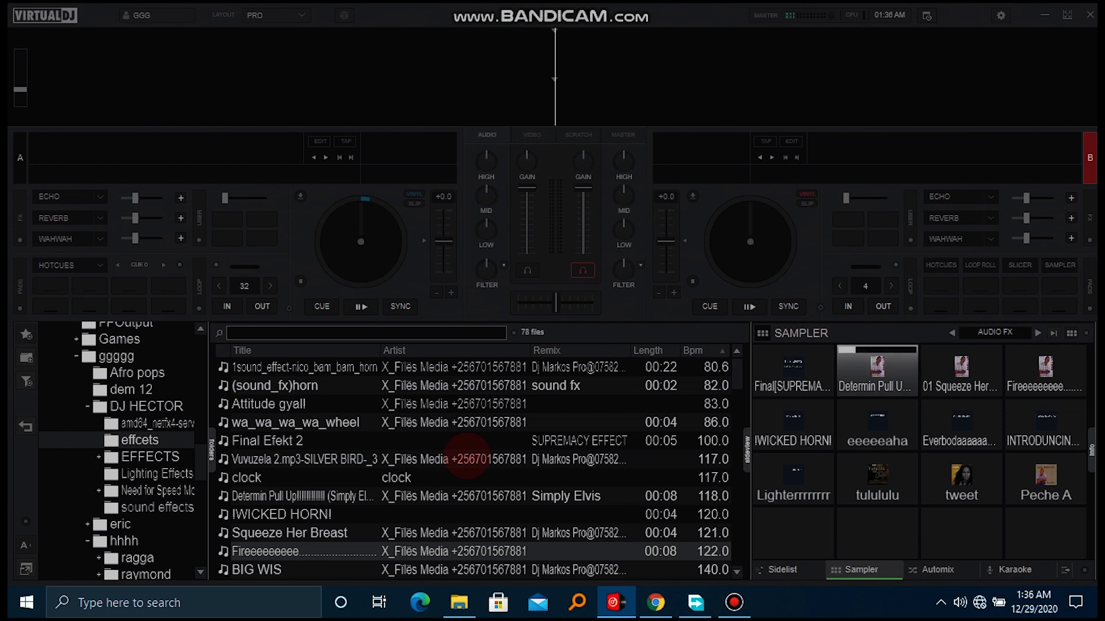
{"action": "key", "text": "2"}
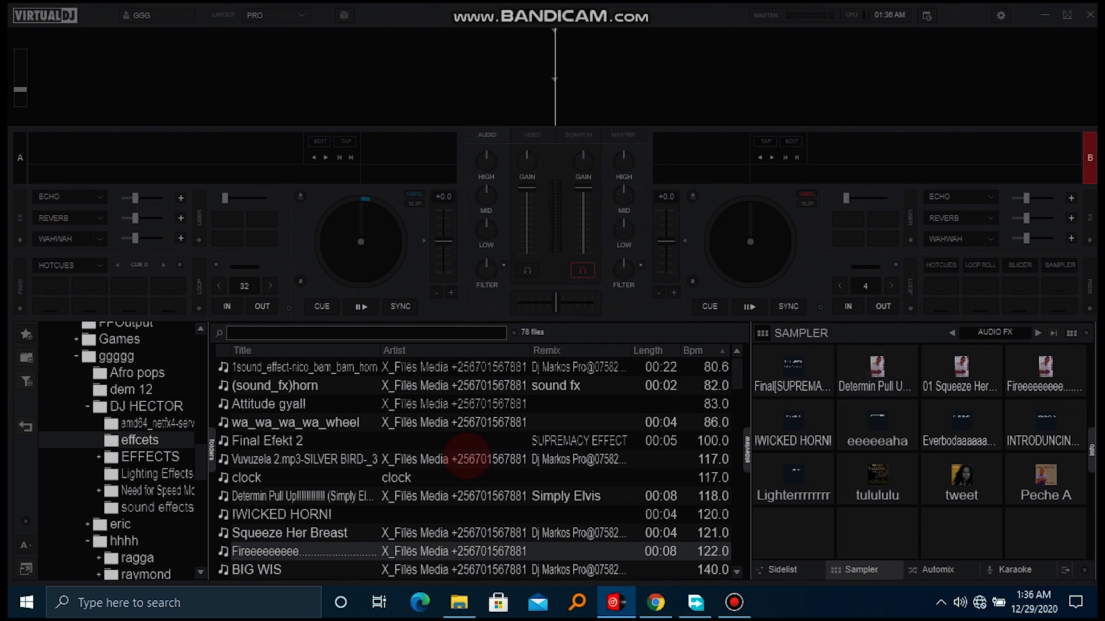
{"action": "key", "text": "3"}
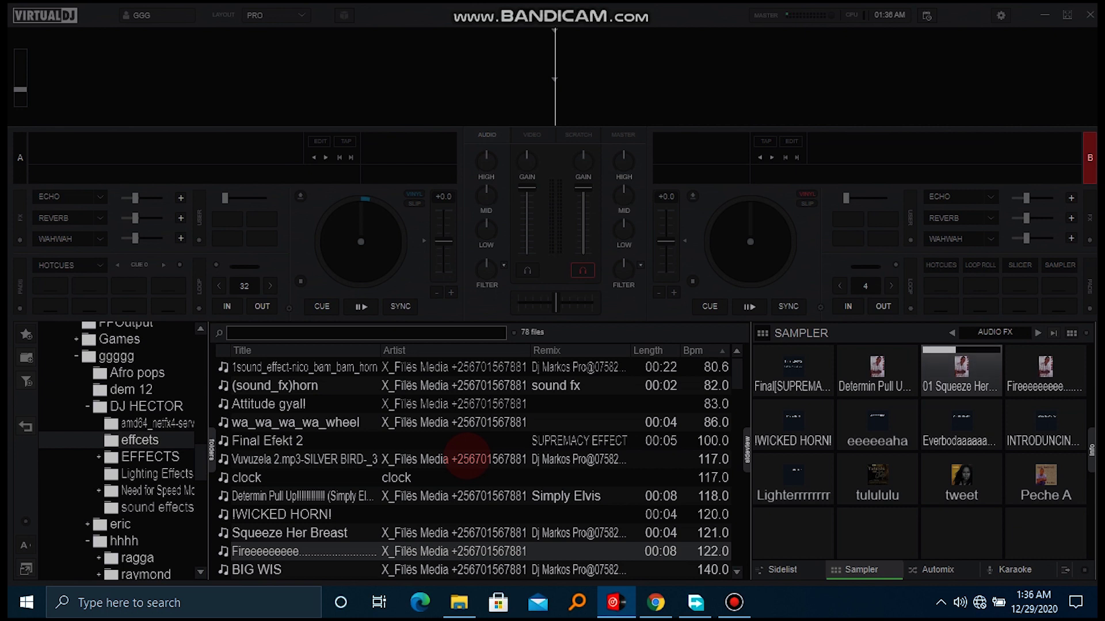
{"action": "key", "text": "3"}
{"action": "key", "text": "4"}
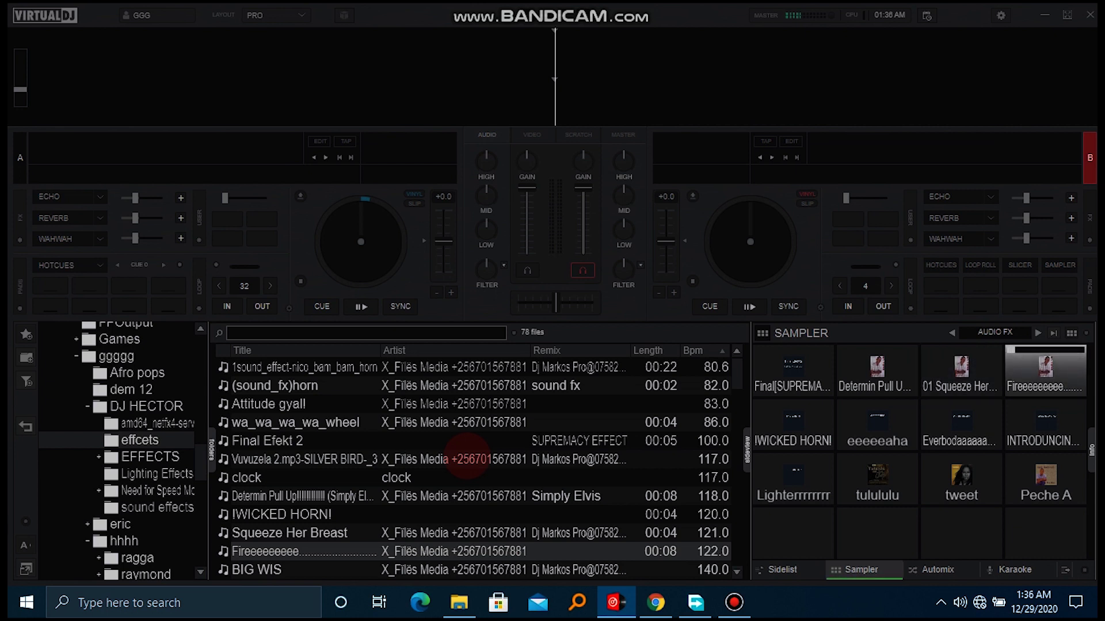
{"action": "key", "text": "4"}
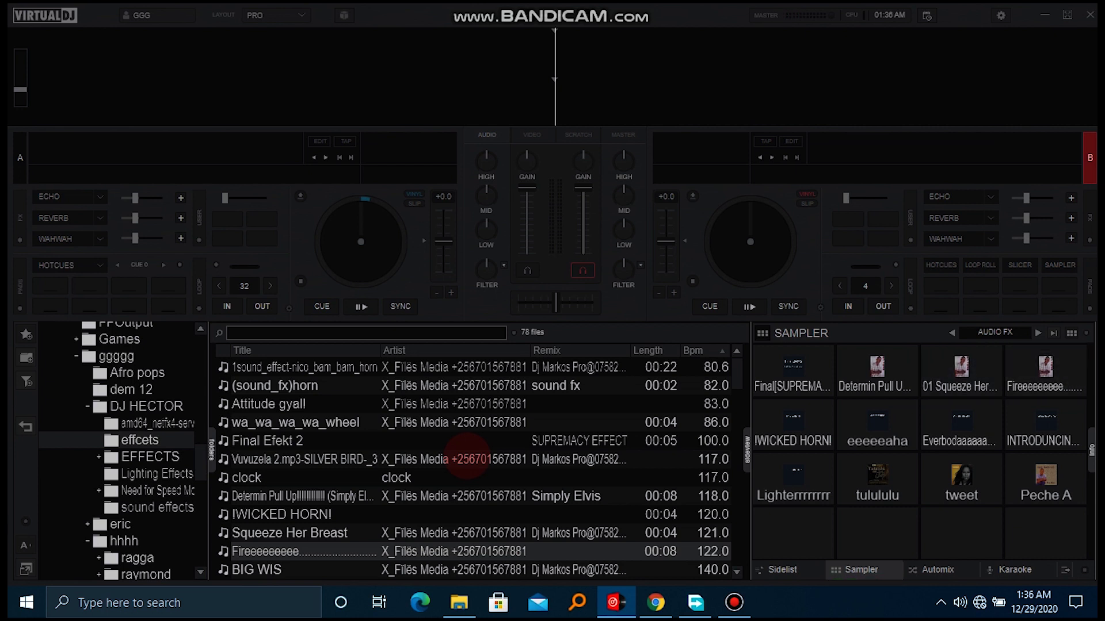
{"action": "key", "text": "5"}
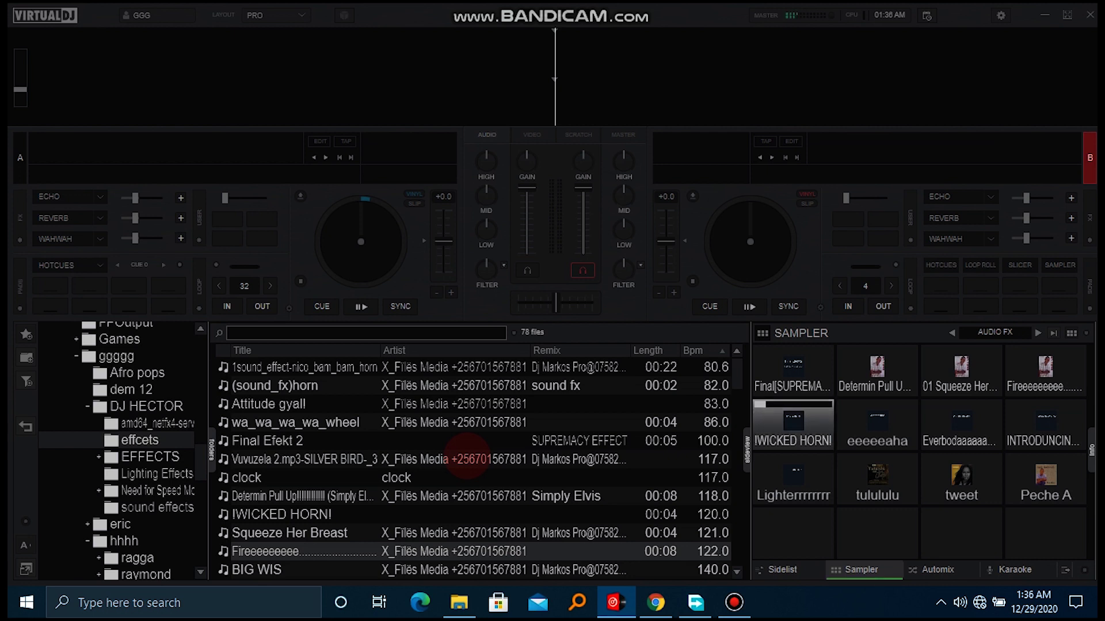